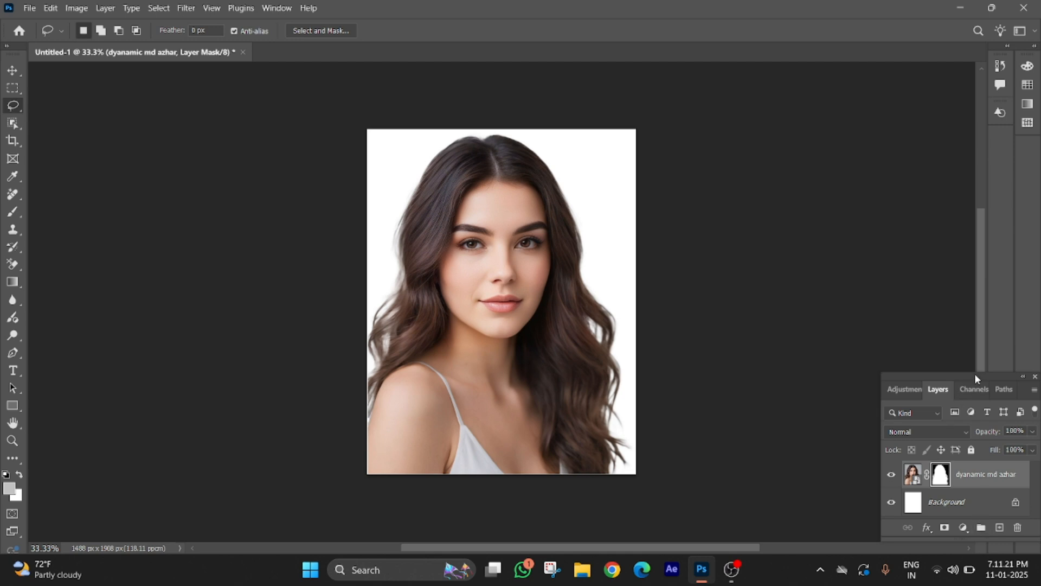
# Step: Add a Black & White adjustment layer above the masked portrait layer
pyautogui.moveTo(976, 376); pyautogui.dragTo(957, 276)
pyautogui.click(943, 429)
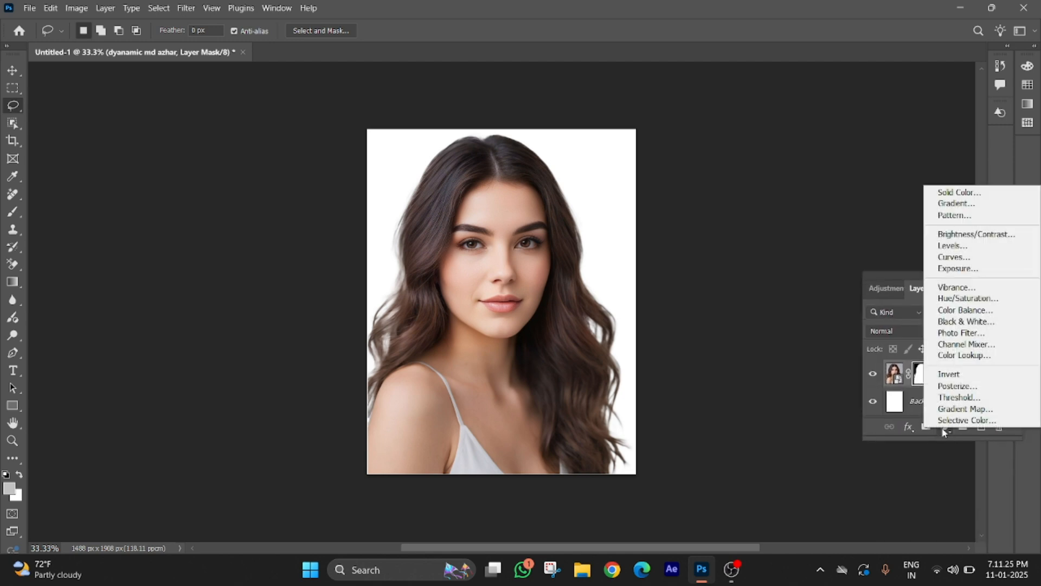
pyautogui.click(966, 321)
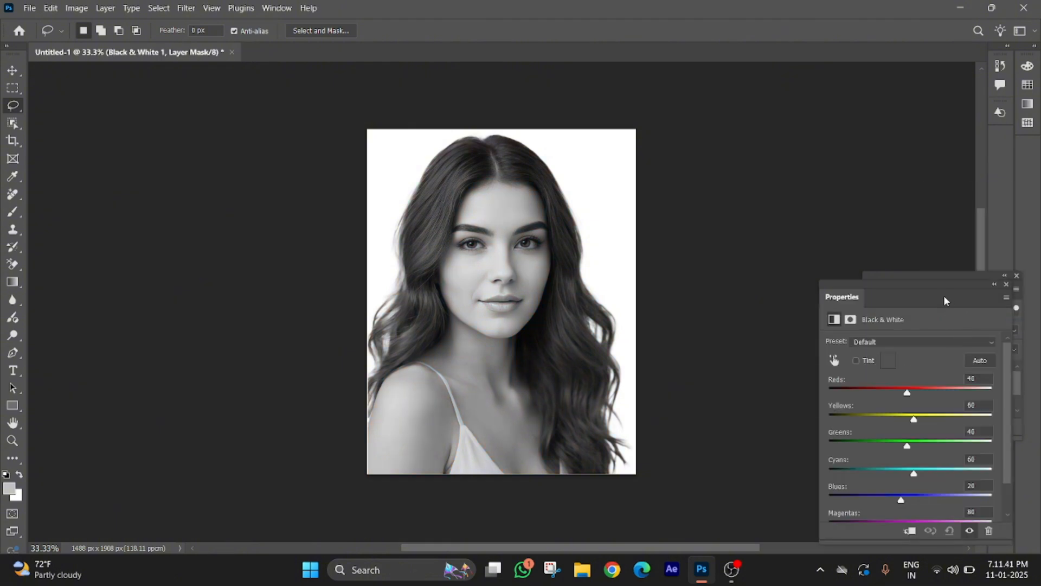
# Step: Set the Black & White adjustment's Reds to -52 and Yellows to -40, and clip it to the portrait layer
pyautogui.moveTo(944, 296); pyautogui.dragTo(875, 18)
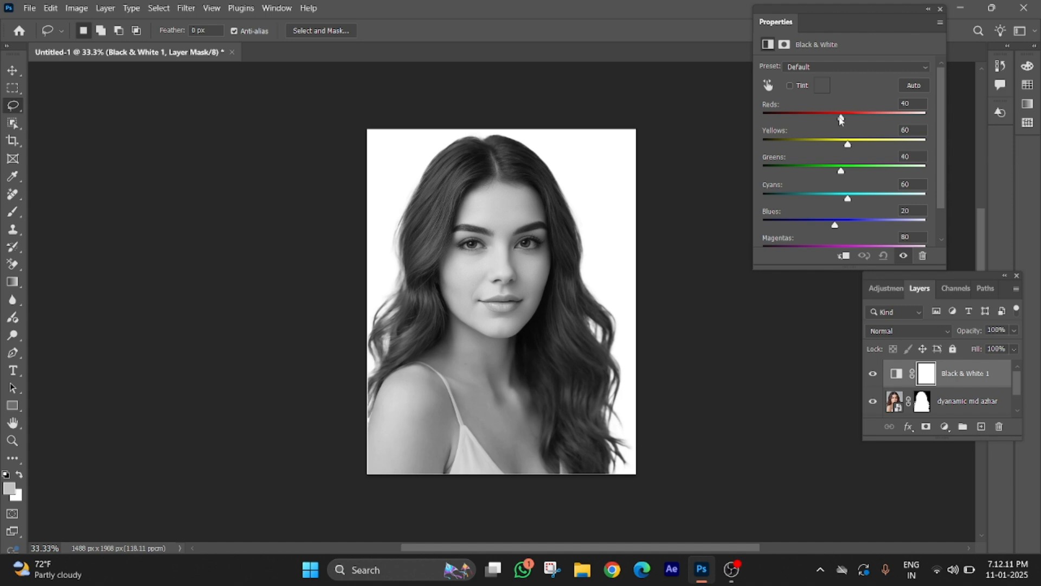
pyautogui.moveTo(842, 117); pyautogui.dragTo(763, 172)
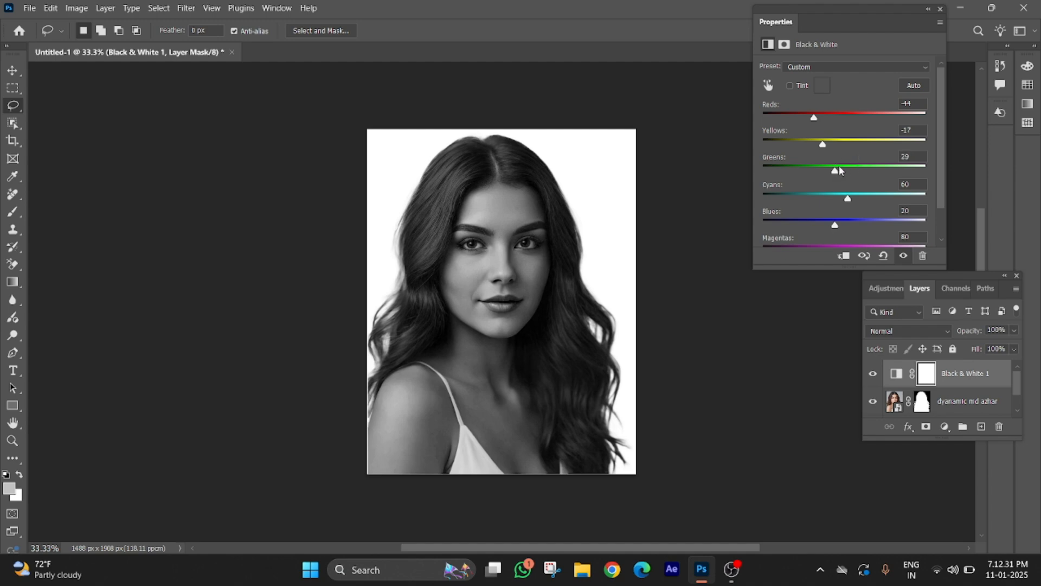
pyautogui.moveTo(846, 202); pyautogui.dragTo(820, 199)
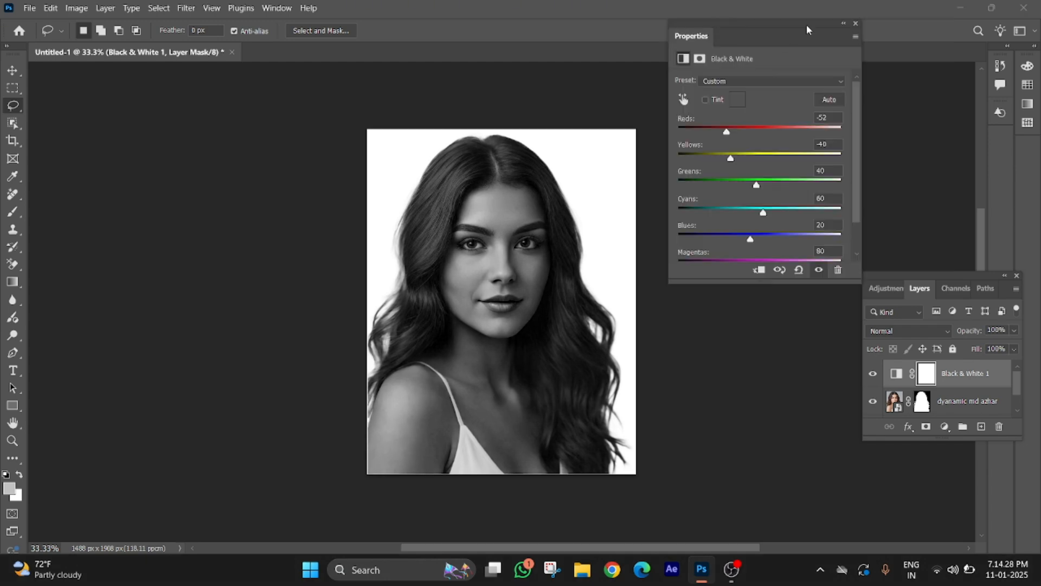
pyautogui.click(855, 25)
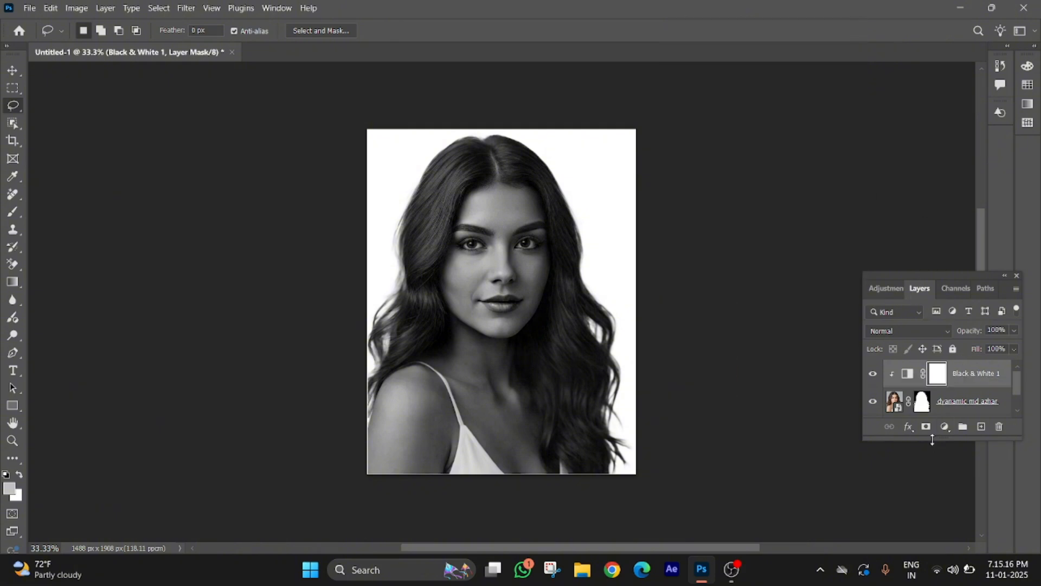
pyautogui.moveTo(932, 439); pyautogui.dragTo(933, 541)
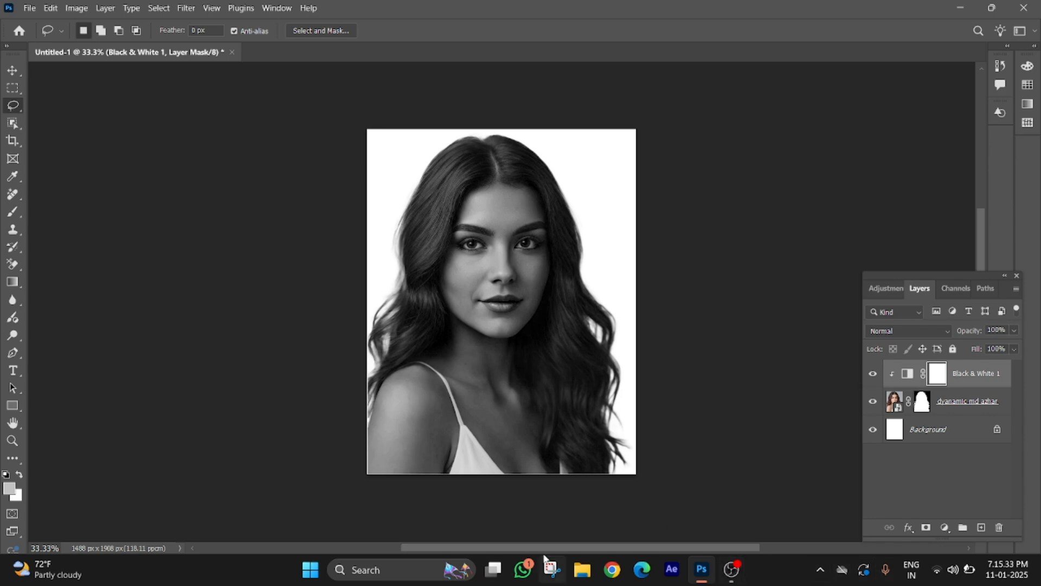
# Step: Set the foreground color to the near-black #090000
pyautogui.click(11, 489)
pyautogui.click(846, 403)
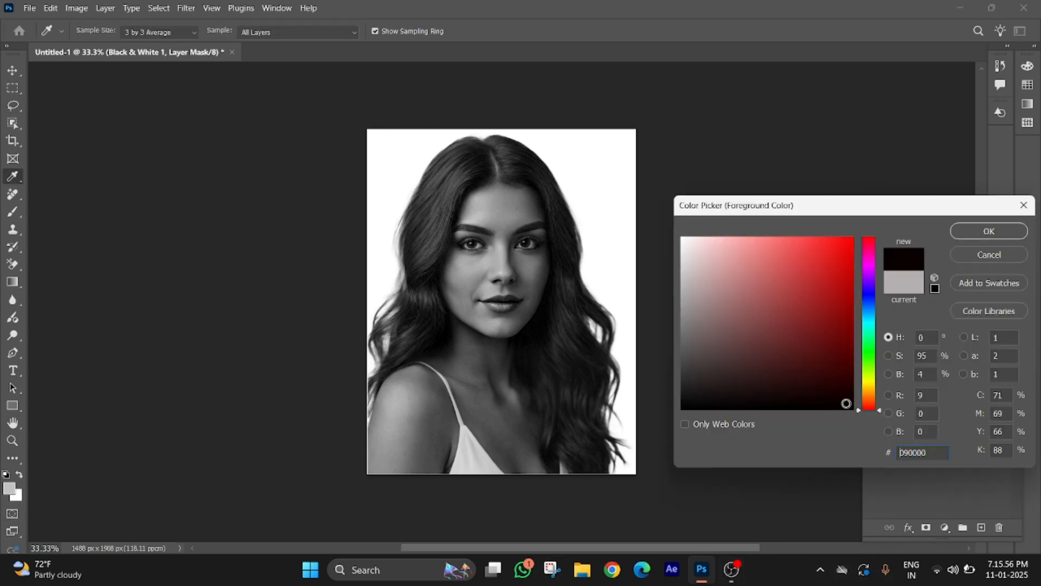
pyautogui.click(989, 230)
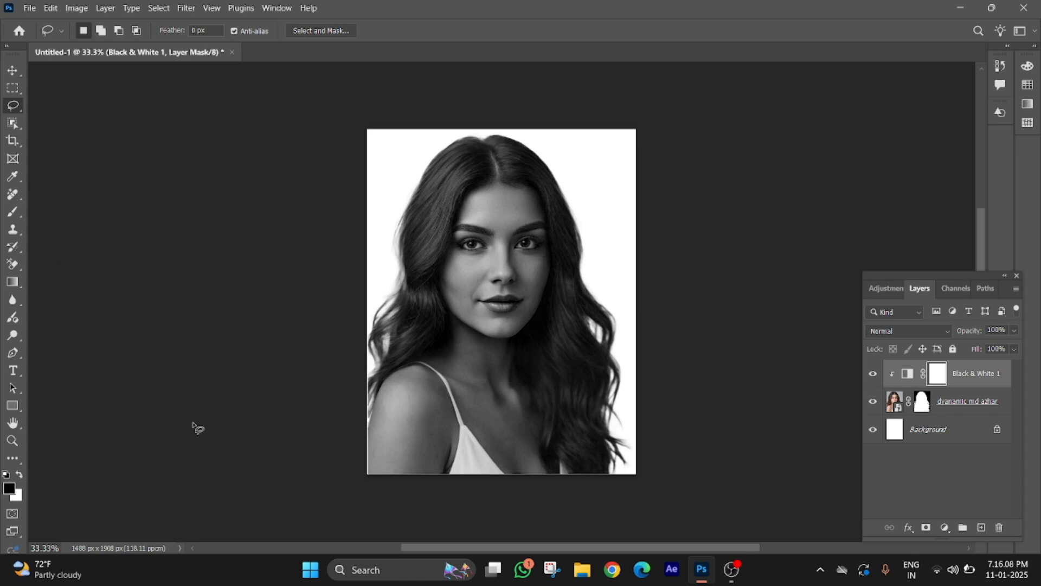
# Step: Set up the Brush tool with Darken mode, a size of 17 px and 28% opacity
pyautogui.click(13, 212)
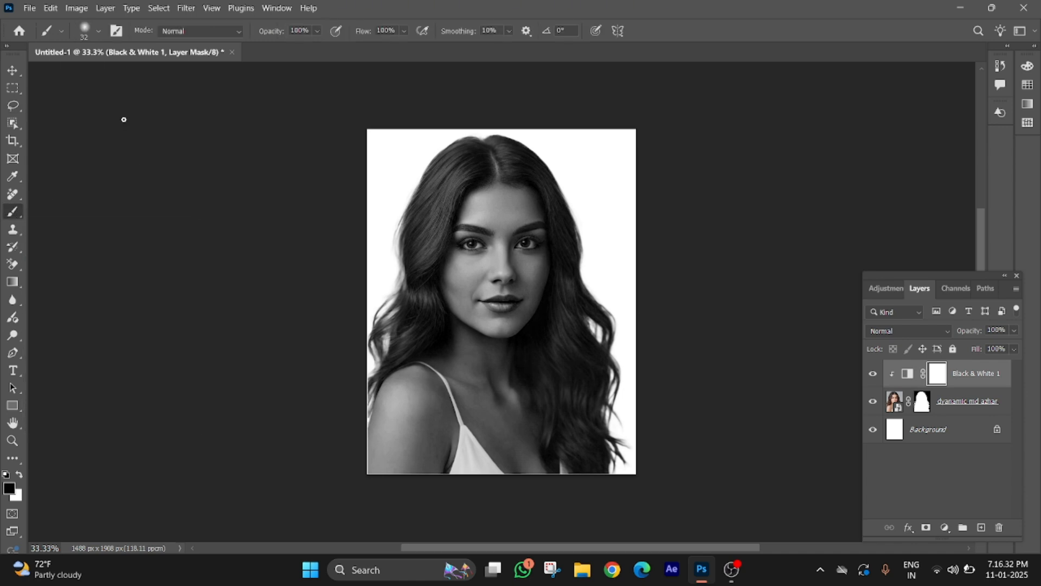
pyautogui.click(215, 31)
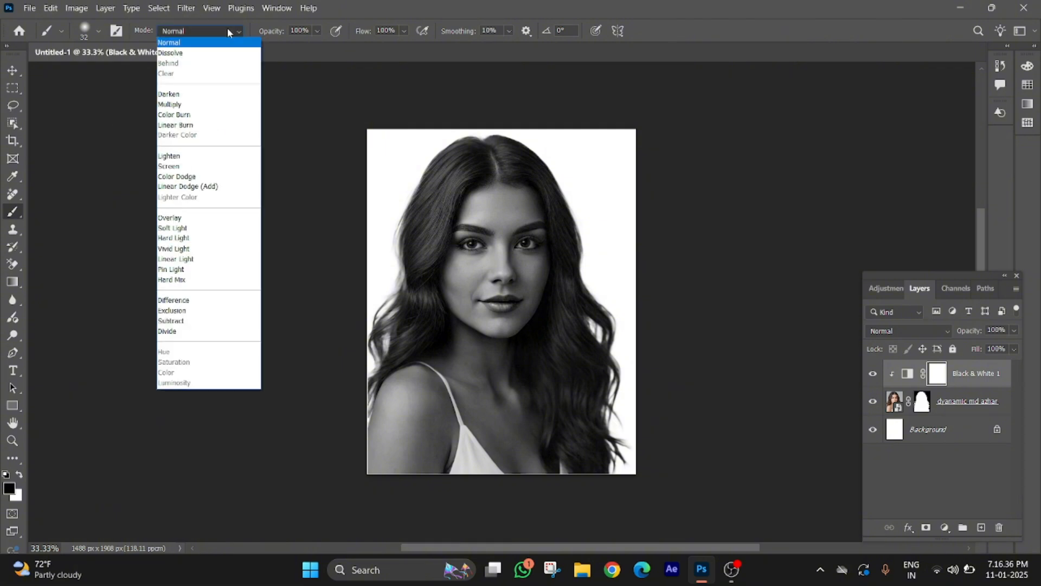
pyautogui.click(178, 93)
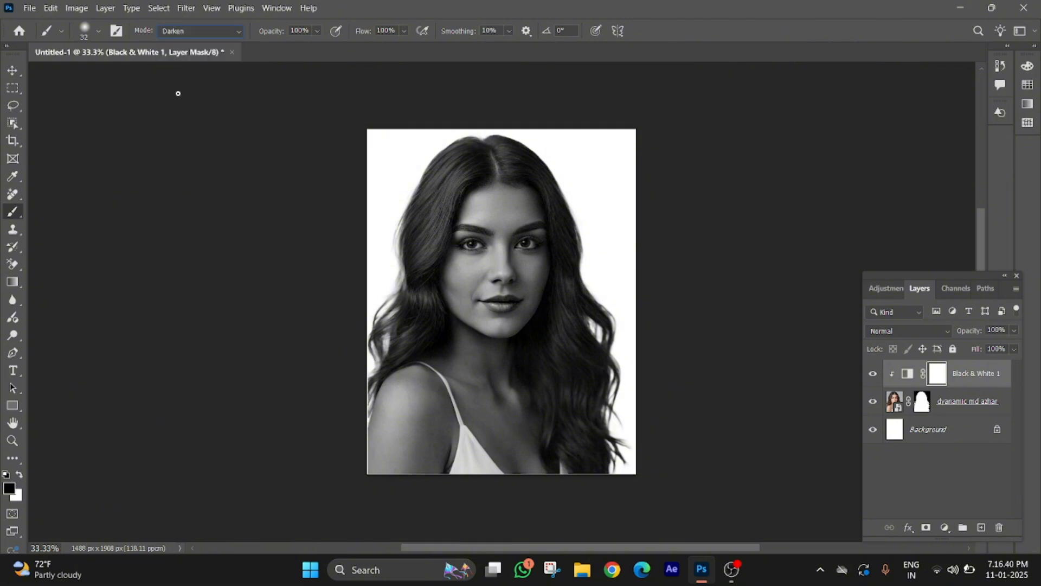
pyautogui.click(99, 33)
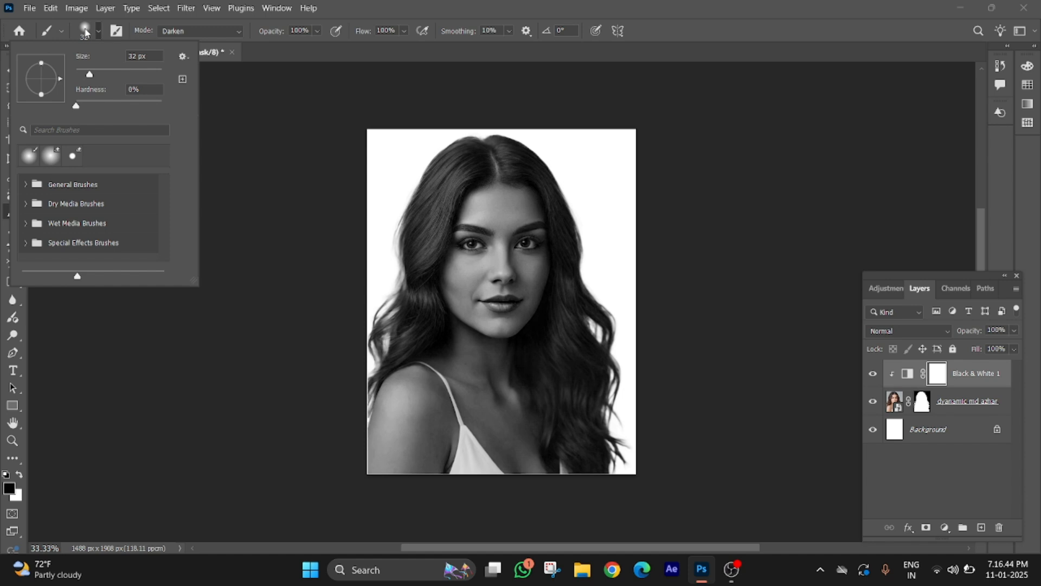
pyautogui.click(81, 72)
pyautogui.write('17')
pyautogui.click(90, 33)
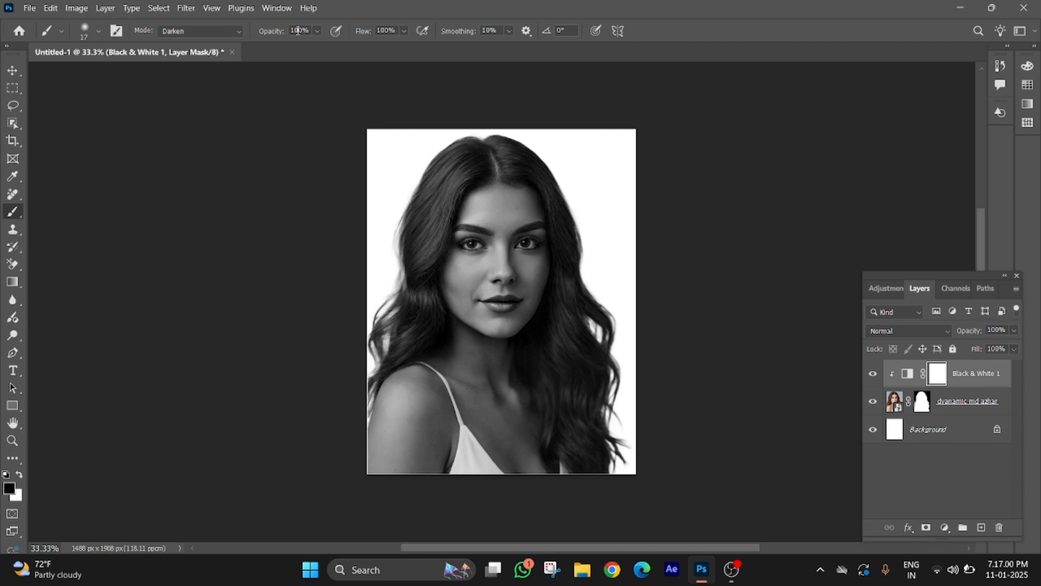
pyautogui.write('28')
# Step: Reduce the soft brush's size to 10 px
pyautogui.click(97, 33)
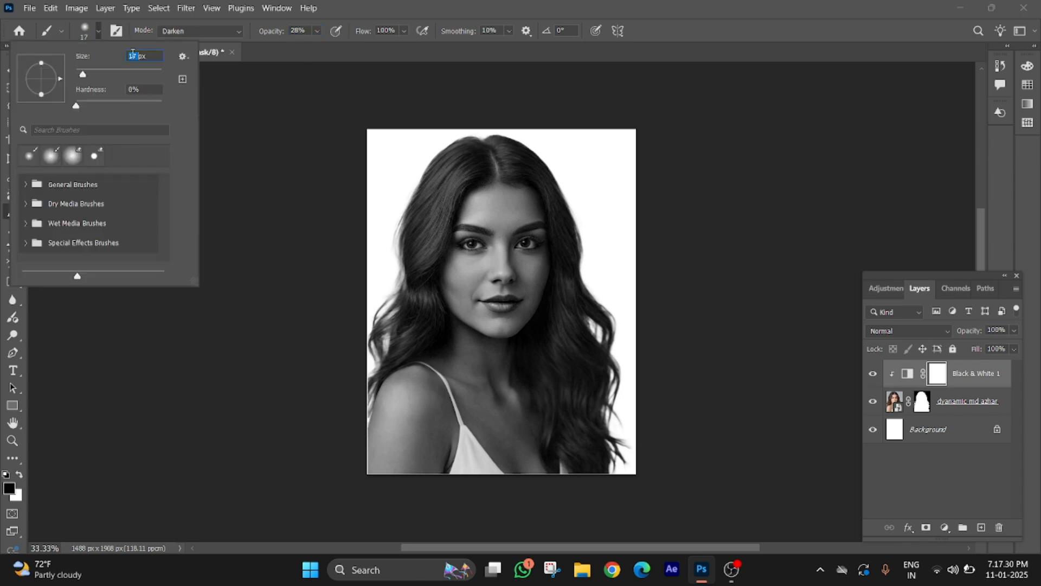
pyautogui.write('1')
pyautogui.click(50, 159)
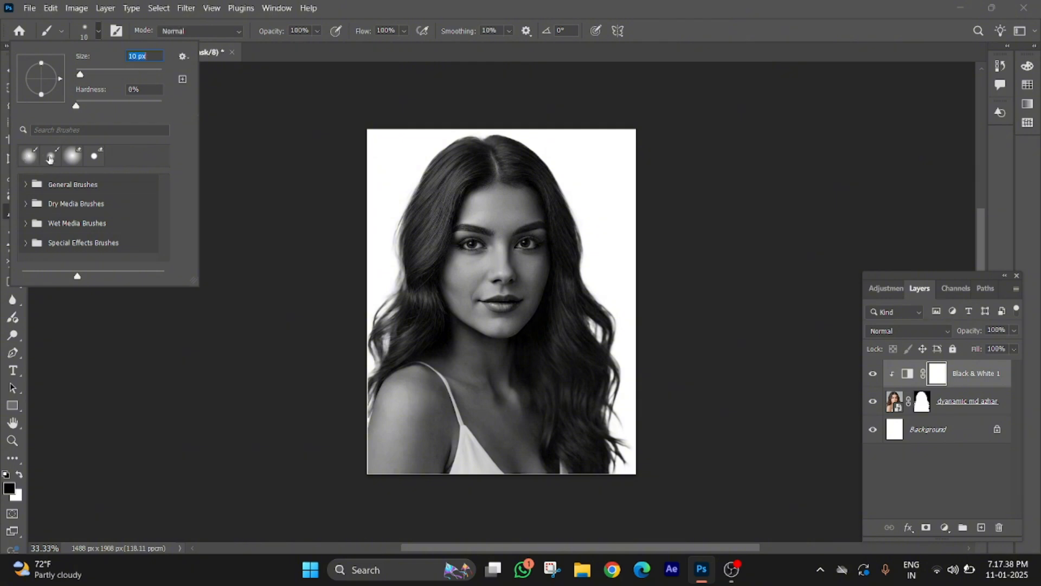
pyautogui.click(229, 119)
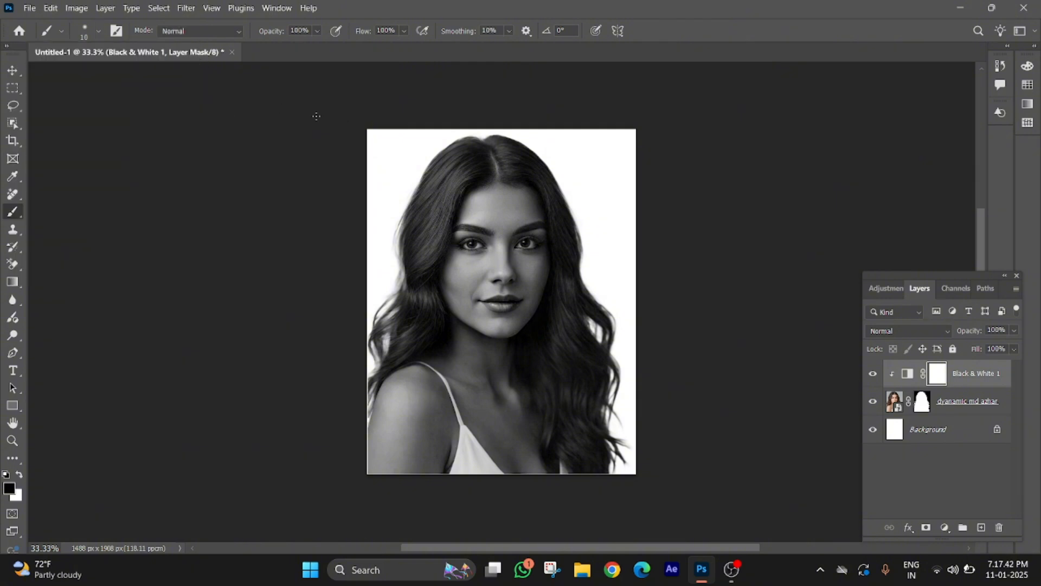
# Step: Paint black over both lips on the Black & White layer mask to bring back their original color
pyautogui.hotkey('ctrl', '+')
pyautogui.hotkey('ctrl', '+')
pyautogui.hotkey('ctrl', '+')
pyautogui.hotkey('ctrl', '+')
pyautogui.hotkey('ctrl', '+')
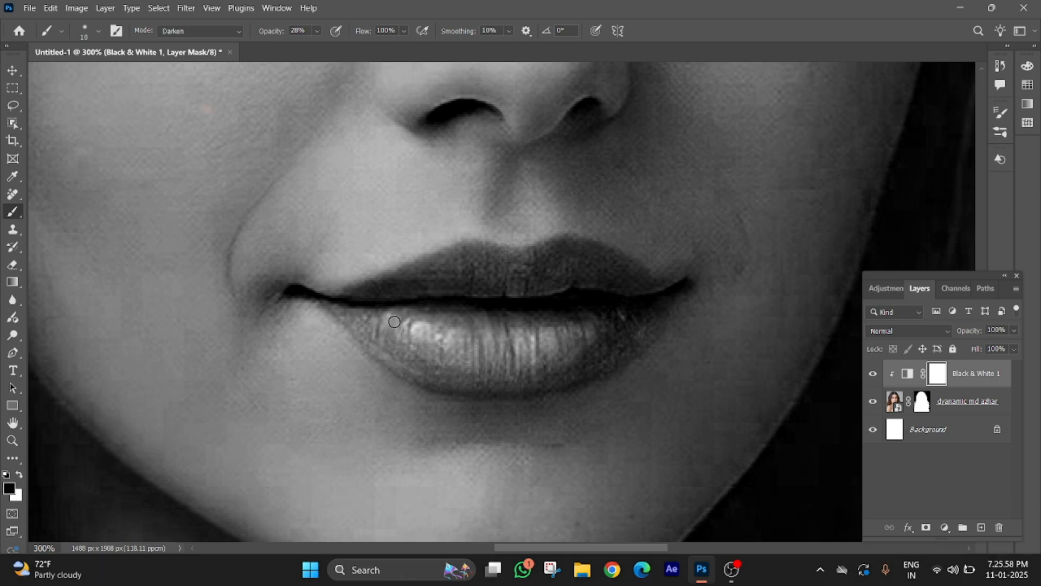
pyautogui.hscroll(-2, 391, 286)
pyautogui.hotkey('ctrl', '+')
pyautogui.hscroll(3, 391, 285)
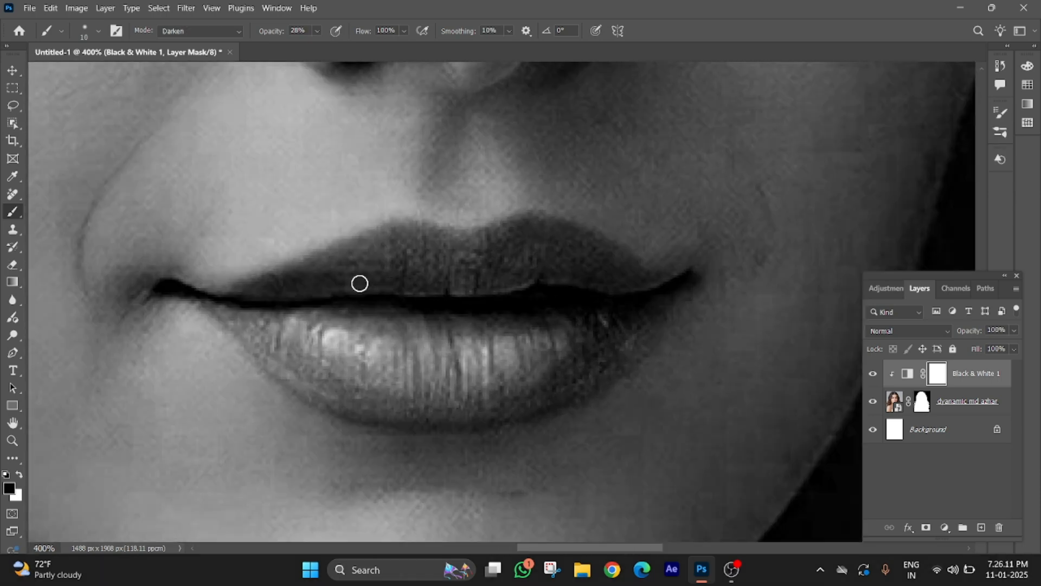
pyautogui.moveTo(317, 267)
pyautogui.mouseDown()
pyautogui.moveTo(216, 298)
pyautogui.moveTo(260, 344)
pyautogui.moveTo(358, 412)
pyautogui.moveTo(512, 415)
pyautogui.moveTo(624, 363)
pyautogui.moveTo(653, 282)
pyautogui.moveTo(552, 224)
pyautogui.moveTo(425, 230)
pyautogui.moveTo(337, 249)
pyautogui.moveTo(281, 298)
pyautogui.moveTo(502, 242)
pyautogui.moveTo(619, 272)
pyautogui.moveTo(632, 323)
pyautogui.moveTo(585, 339)
pyautogui.moveTo(532, 393)
pyautogui.moveTo(396, 396)
pyautogui.moveTo(282, 347)
pyautogui.moveTo(570, 384)
pyautogui.moveTo(344, 396)
pyautogui.moveTo(523, 337)
pyautogui.moveTo(336, 331)
pyautogui.moveTo(524, 280)
pyautogui.moveTo(581, 281)
pyautogui.moveTo(548, 326)
pyautogui.moveTo(426, 378)
pyautogui.moveTo(353, 375)
pyautogui.moveTo(337, 282)
pyautogui.moveTo(323, 272)
pyautogui.moveTo(536, 238)
pyautogui.moveTo(488, 272)
pyautogui.moveTo(640, 300)
pyautogui.moveTo(625, 336)
pyautogui.moveTo(297, 360)
pyautogui.moveTo(483, 384)
pyautogui.moveTo(412, 325)
pyautogui.moveTo(374, 333)
pyautogui.moveTo(523, 319)
pyautogui.moveTo(467, 295)
pyautogui.moveTo(494, 253)
pyautogui.moveTo(465, 281)
pyautogui.moveTo(512, 258)
pyautogui.moveTo(347, 277)
pyautogui.moveTo(558, 272)
pyautogui.moveTo(565, 325)
pyautogui.moveTo(455, 386)
pyautogui.moveTo(446, 374)
pyautogui.moveTo(272, 348)
pyautogui.moveTo(368, 386)
pyautogui.moveTo(544, 402)
pyautogui.moveTo(512, 352)
pyautogui.moveTo(347, 353)
pyautogui.mouseUp()
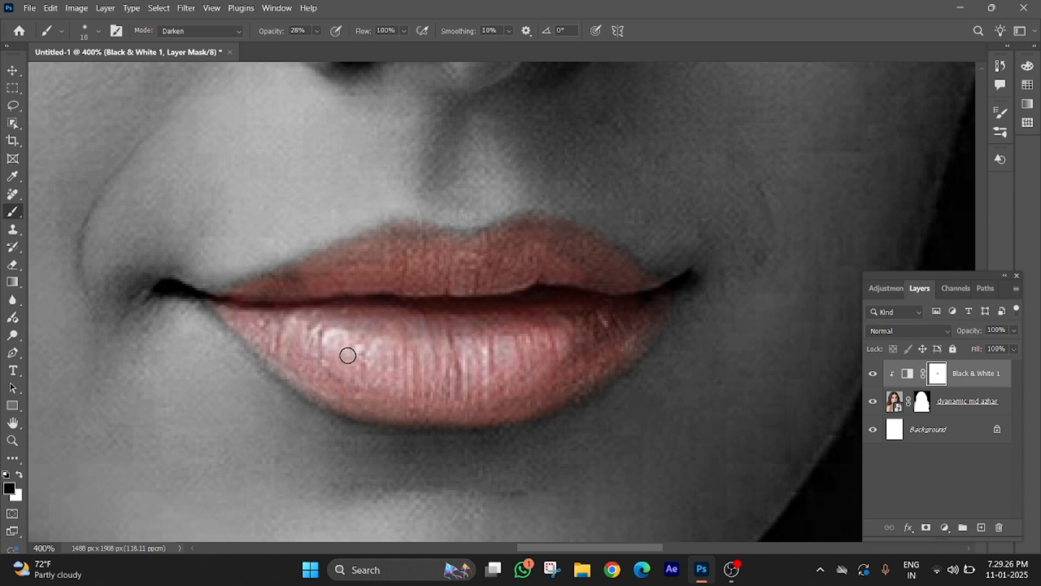
# Step: Inspect the recolored lips at several zoom levels for missed spots and uneven edges
pyautogui.hotkey('ctrl', '-')
pyautogui.hotkey('ctrl', '-')
pyautogui.hotkey('ctrl', '-')
pyautogui.hotkey('ctrl', '-')
pyautogui.hotkey('ctrl', '+')
pyautogui.hotkey('ctrl', '+')
pyautogui.hotkey('ctrl', '+')
pyautogui.hotkey('ctrl', '+')
pyautogui.hotkey('ctrl', '+')
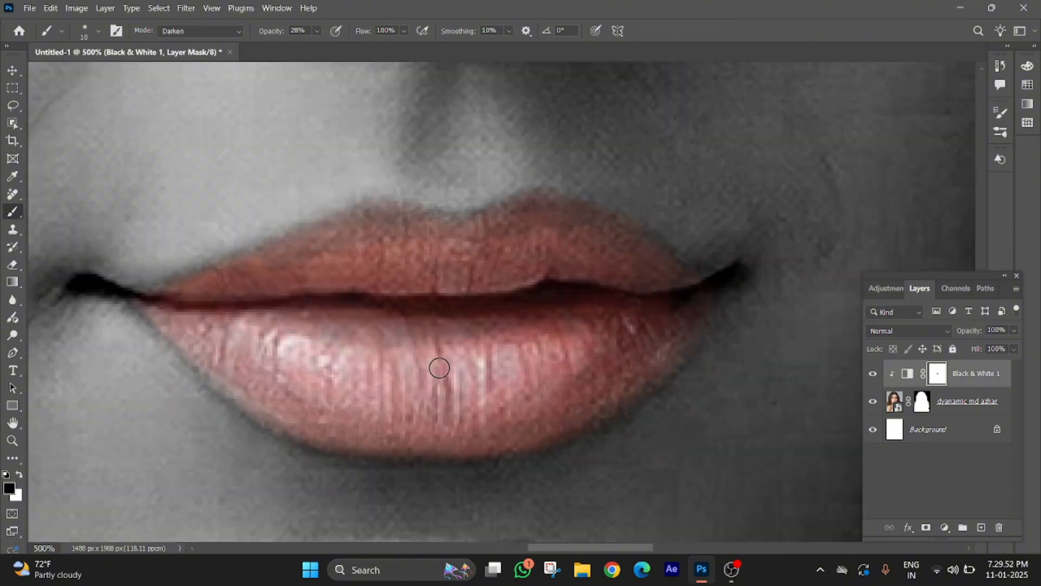
pyautogui.hotkey('ctrl', '-')
pyautogui.hotkey('ctrl', '-')
pyautogui.hotkey('ctrl', '-')
pyautogui.hotkey('ctrl', '-')
pyautogui.hotkey('ctrl', '-')
pyautogui.hotkey('ctrl', '+')
pyautogui.hotkey('ctrl', '+')
pyautogui.hotkey('ctrl', '+')
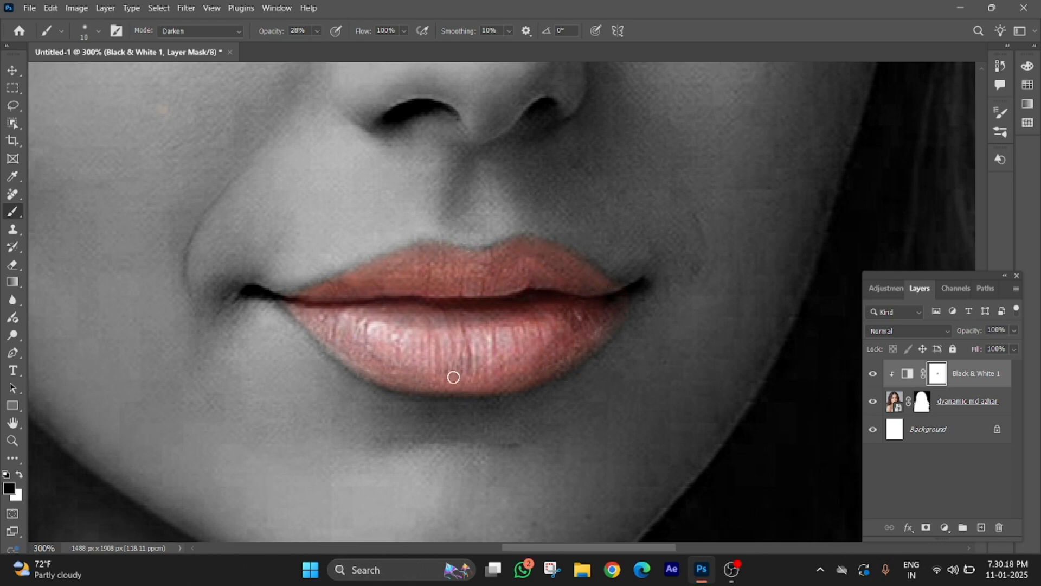
pyautogui.hotkey('ctrl', '-')
pyautogui.hotkey('ctrl', '-')
pyautogui.hotkey('ctrl', '-')
pyautogui.hotkey('ctrl', '+')
pyautogui.hotkey('ctrl', '+')
pyautogui.hotkey('ctrl', '+')
pyautogui.hotkey('ctrl', '+')
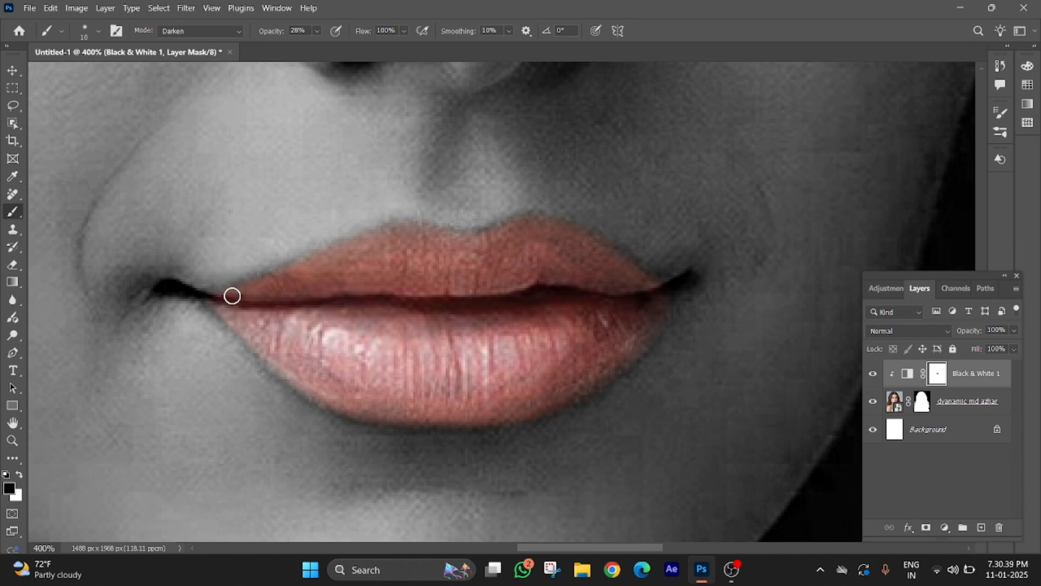
pyautogui.hotkey('ctrl', '-')
pyautogui.hotkey('ctrl', '-')
pyautogui.hotkey('ctrl', '-')
pyautogui.hotkey('ctrl', '-')
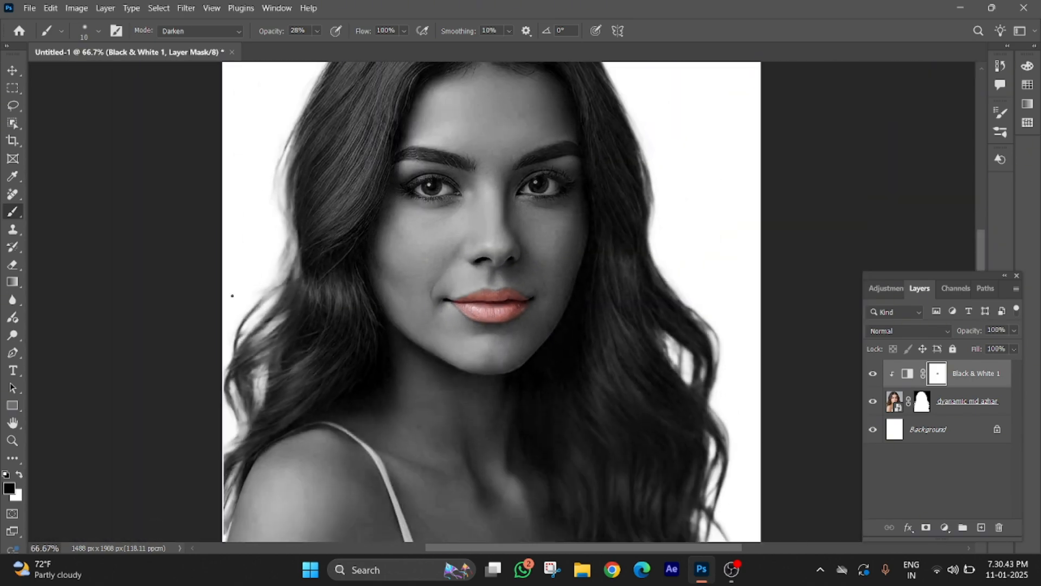
# Step: Group the Black & White adjustment layer together with the portrait layer
pyautogui.press('v')
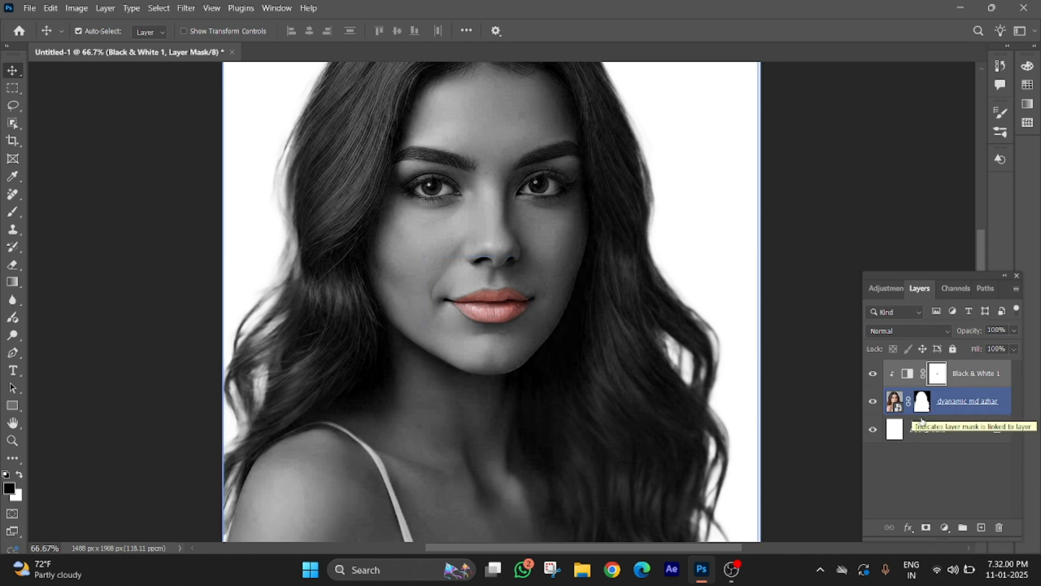
pyautogui.click(907, 373)
pyautogui.click(937, 411)
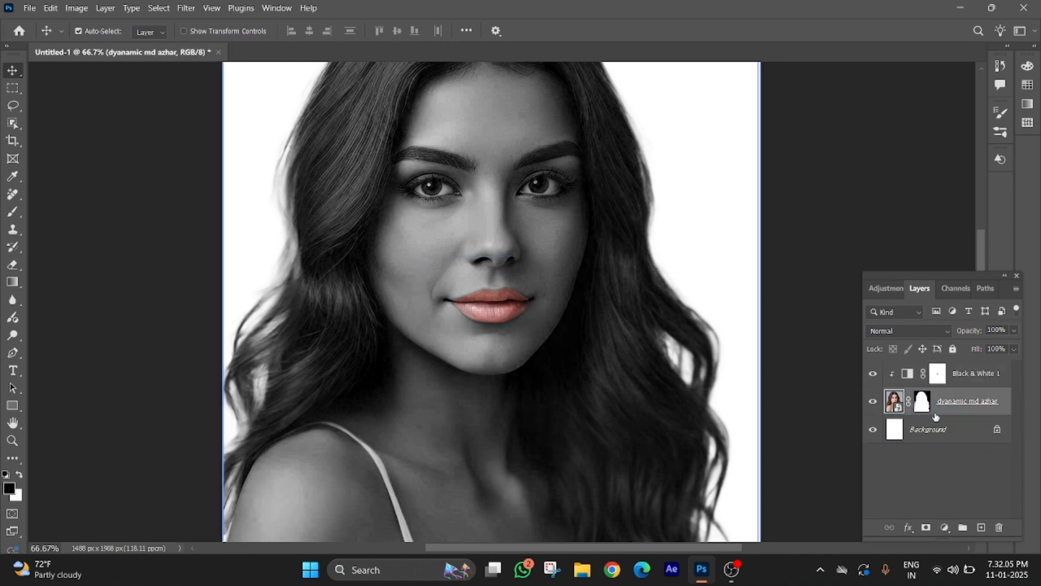
pyautogui.click(956, 382)
pyautogui.click(939, 411)
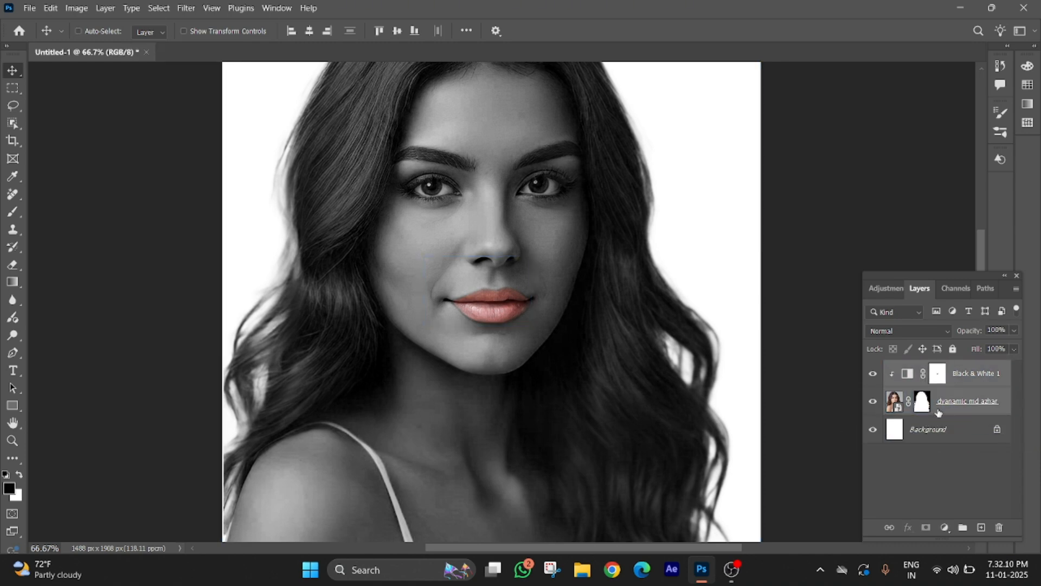
pyautogui.hotkey('ctrl', 'g')
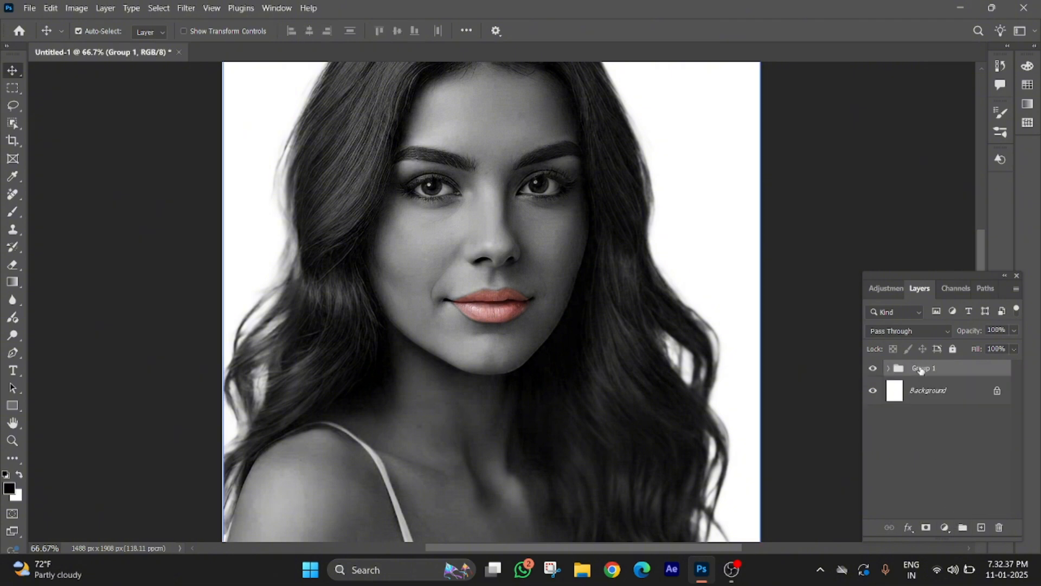
# Step: Add a new layer above the group and start a black text with the letter "L" beside the top of the hair
pyautogui.click(981, 527)
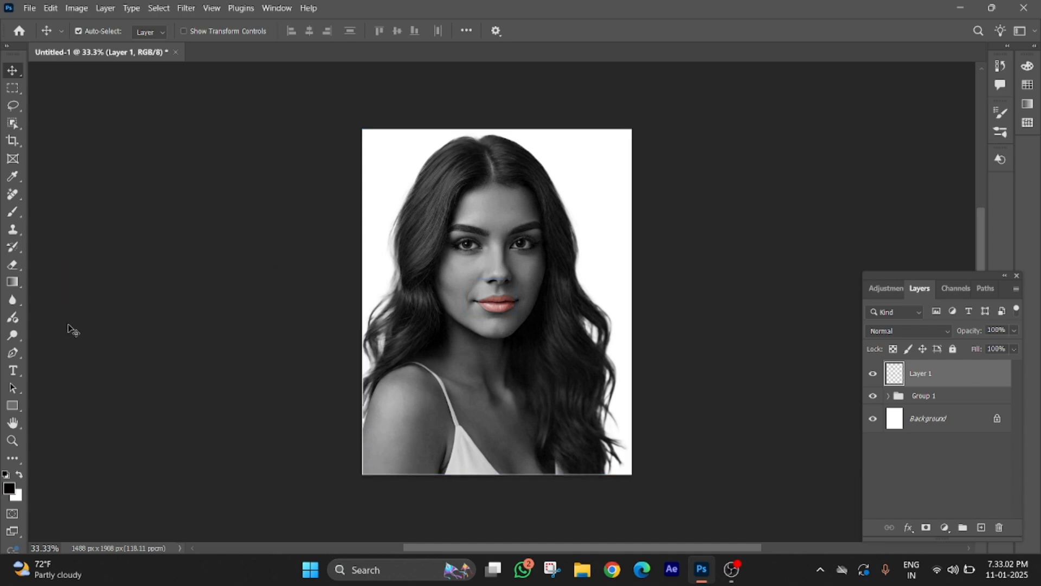
pyautogui.click(15, 371)
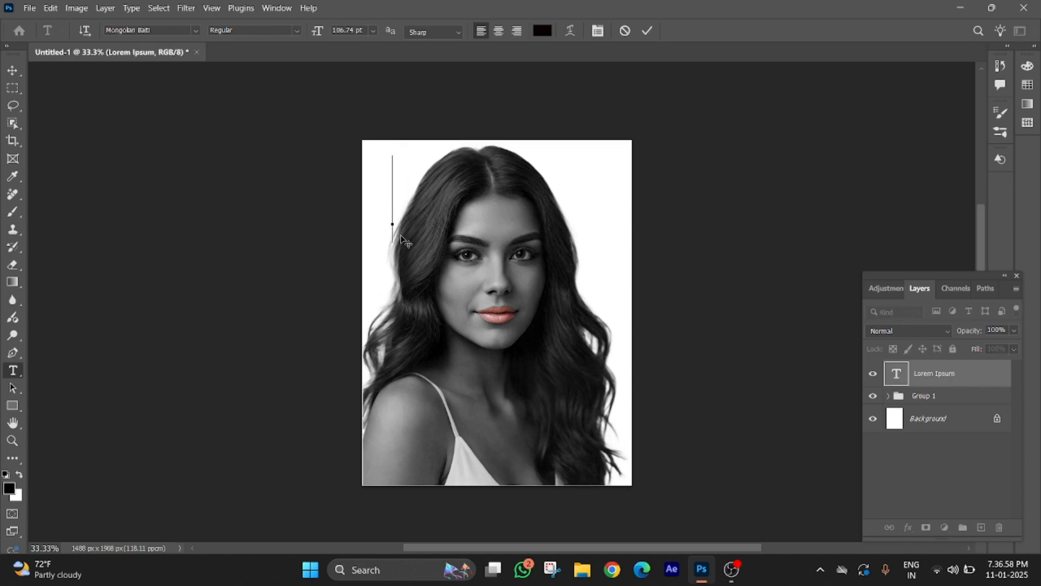
pyautogui.write('L')
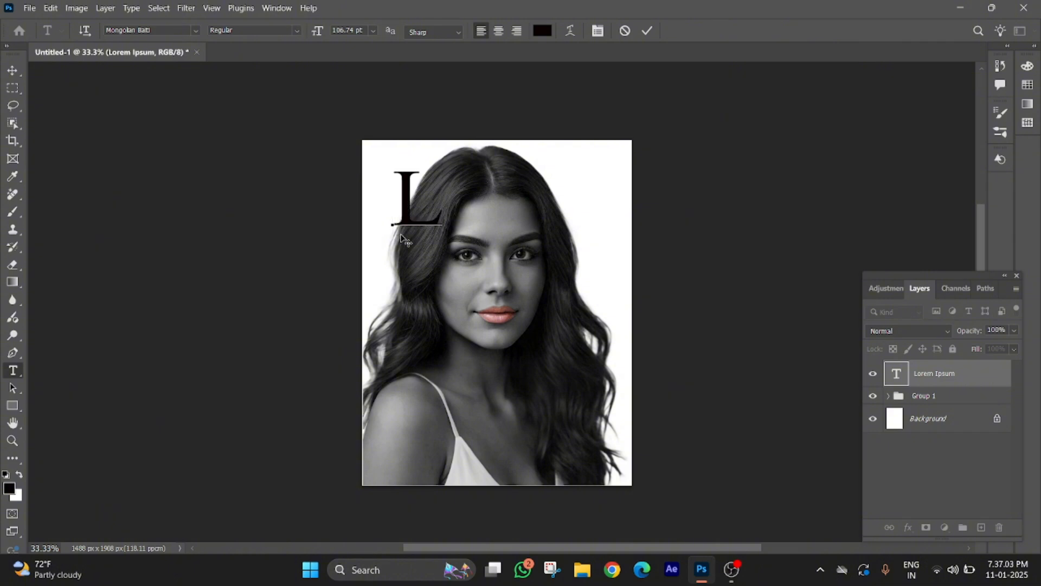
pyautogui.press('Return')
pyautogui.write('O')
pyautogui.press('Return')
pyautogui.write('R')
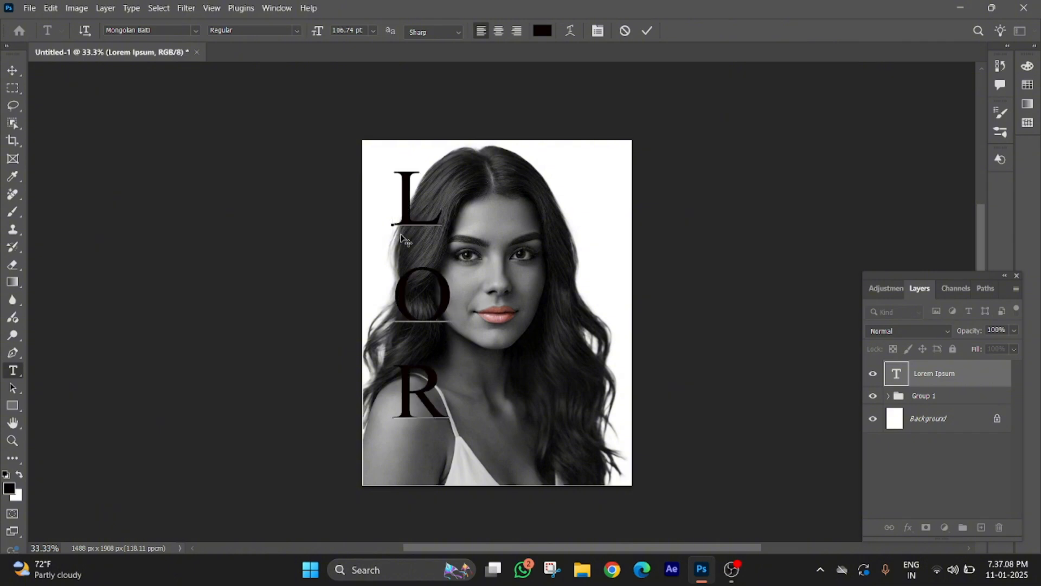
pyautogui.press('BackSpace')
pyautogui.press('BackSpace')
pyautogui.press('BackSpace')
pyautogui.press('BackSpace')
# Step: Scale the letter "L" down to 69.43 pt near the portrait's upper-left corner and start a new text line below it
pyautogui.moveTo(438, 242); pyautogui.dragTo(413, 193)
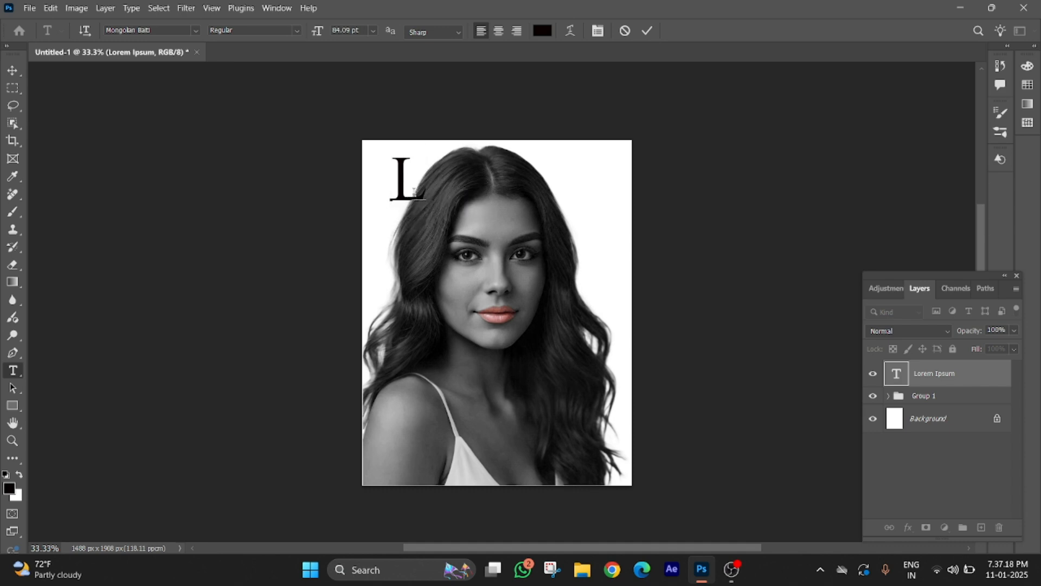
pyautogui.press('ctrl')
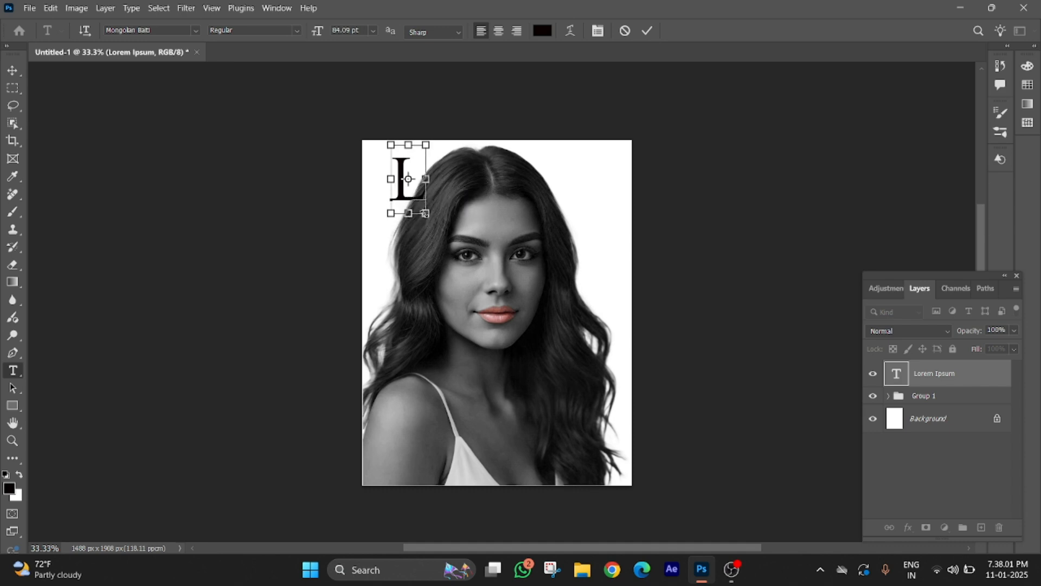
pyautogui.moveTo(426, 213); pyautogui.dragTo(422, 201)
pyautogui.press('Return')
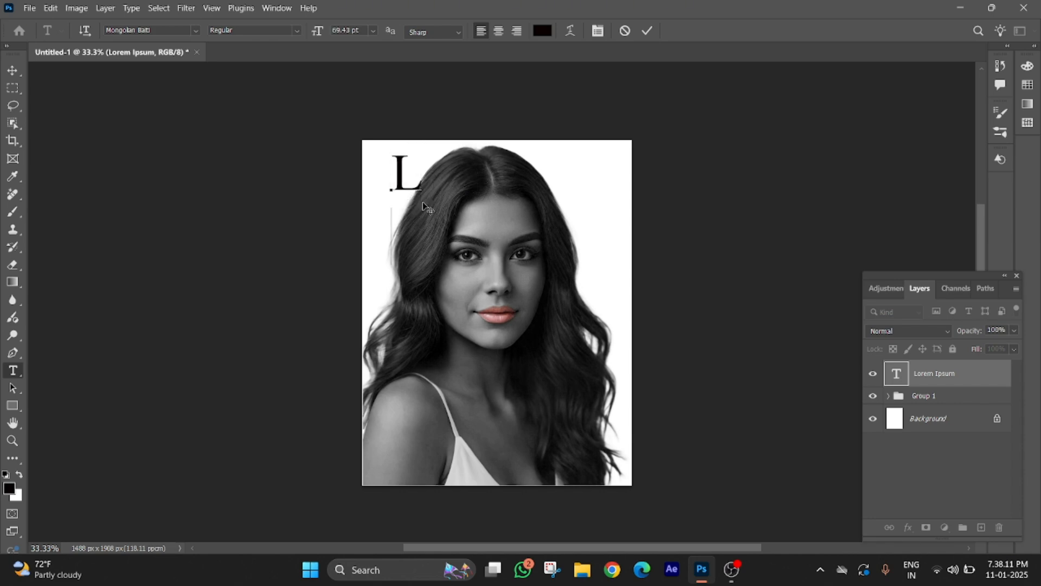
# Step: Complete the vertical lettering with "o", "v" and "e", each on its own line below the "L"
pyautogui.write('o')
pyautogui.press('Return')
pyautogui.write('v')
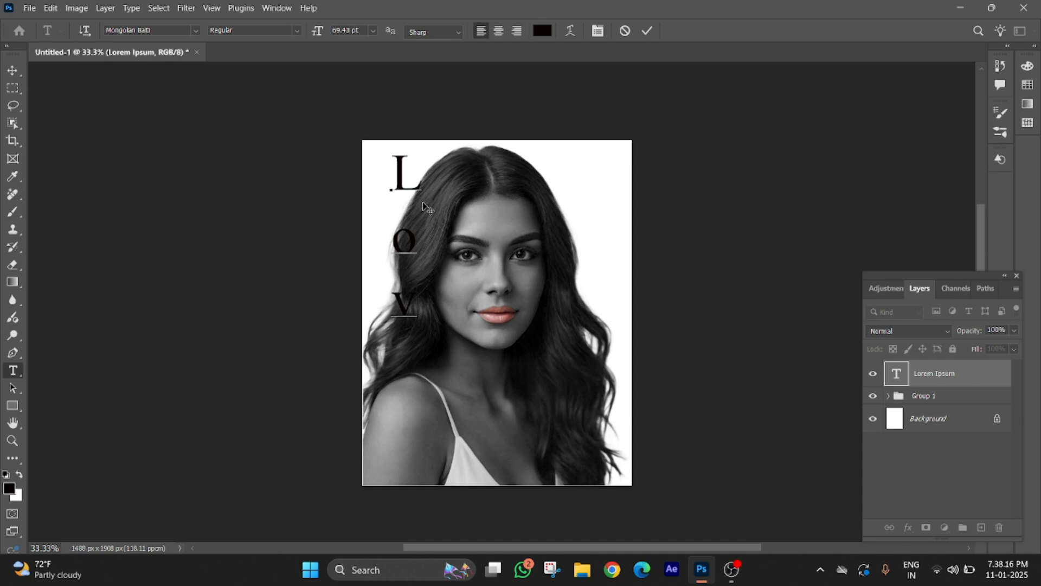
pyautogui.press('Return')
pyautogui.write('e')
# Step: Enlarge the stacked lettering to 89.25 pt and set its font to Barlow Condensed ExtraBold
pyautogui.moveTo(408, 196)
pyautogui.mouseDown()
pyautogui.moveTo(403, 225)
pyautogui.moveTo(401, 206)
pyautogui.mouseUp()
pyautogui.moveTo(415, 402); pyautogui.dragTo(426, 476)
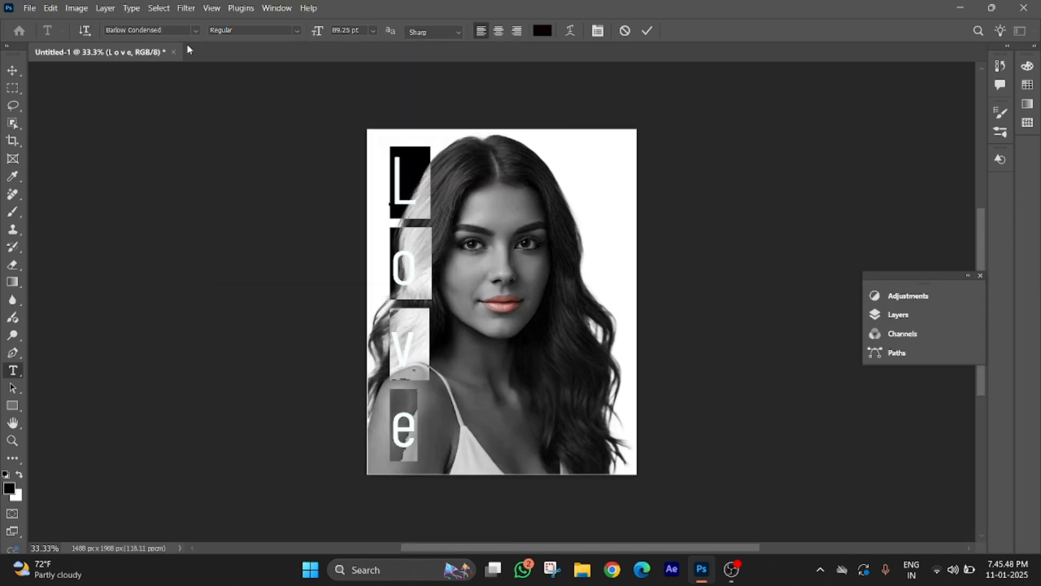
pyautogui.click(195, 30)
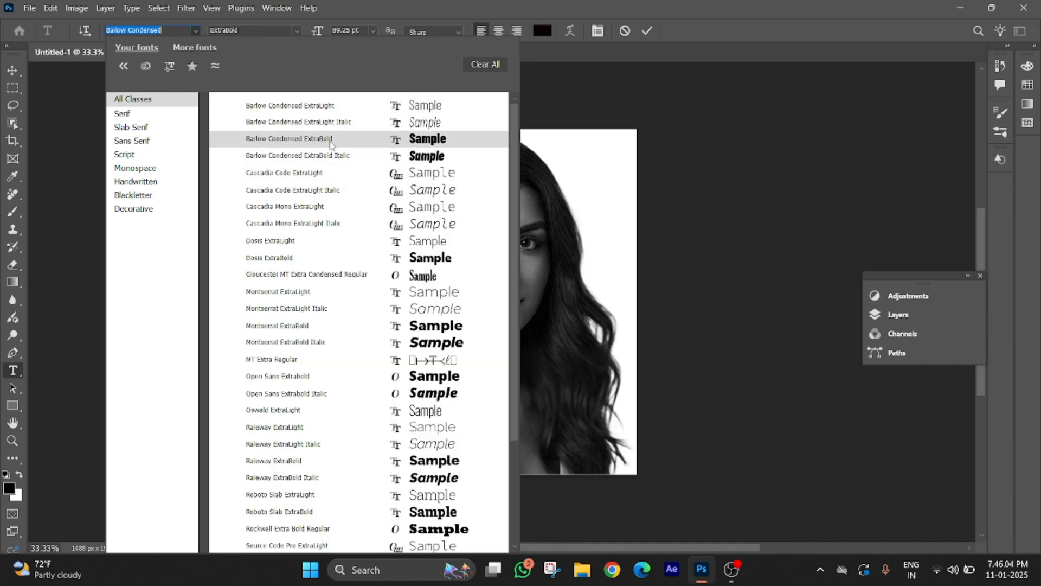
pyautogui.click(332, 139)
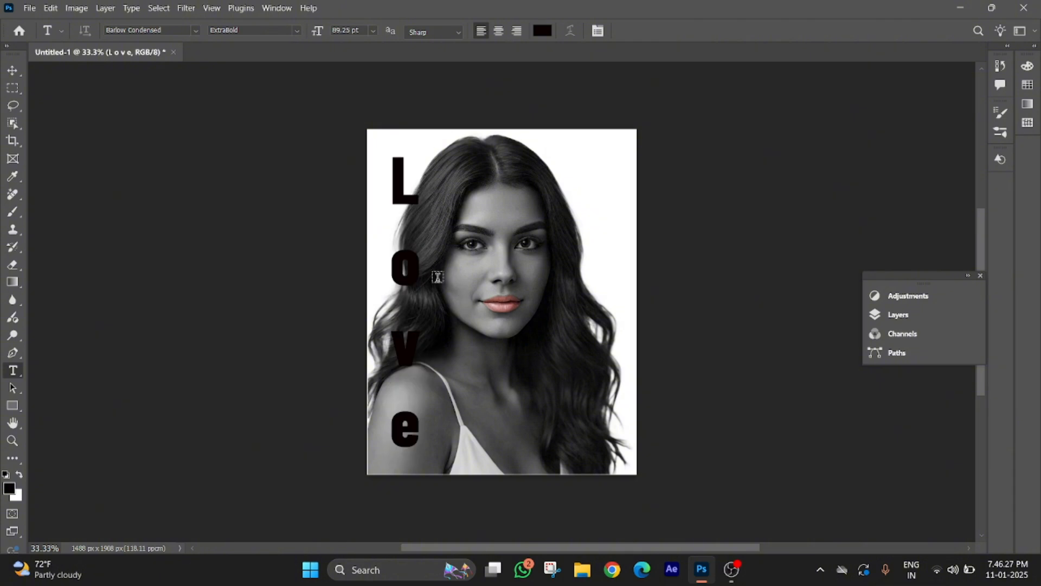
pyautogui.click(433, 304)
# Step: Duplicate Group 1 above the Love text layer and delete the portrait's layer mask inside the copied group
pyautogui.click(968, 276)
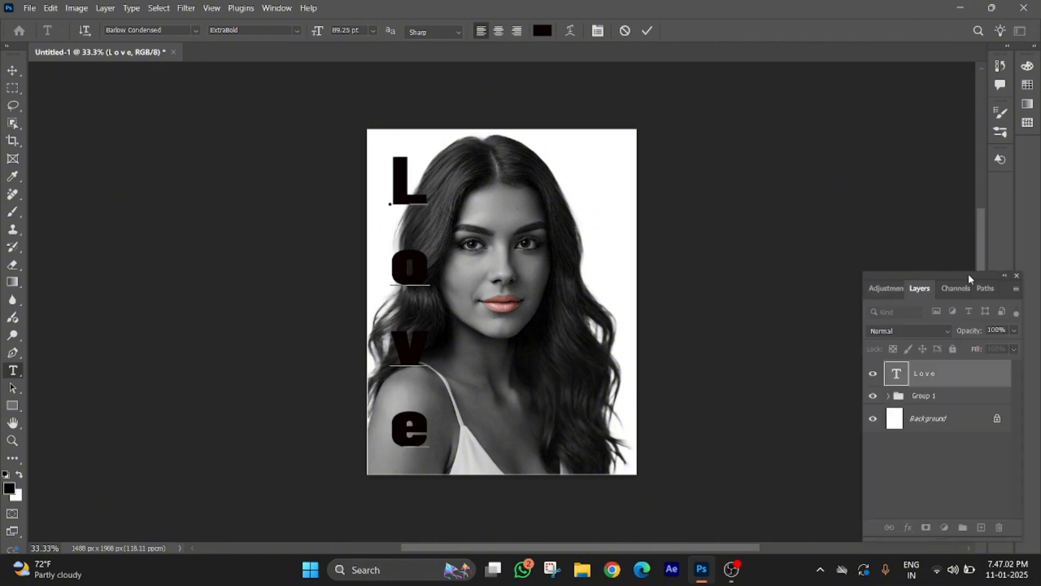
pyautogui.click(933, 381)
pyautogui.moveTo(933, 381); pyautogui.dragTo(933, 404)
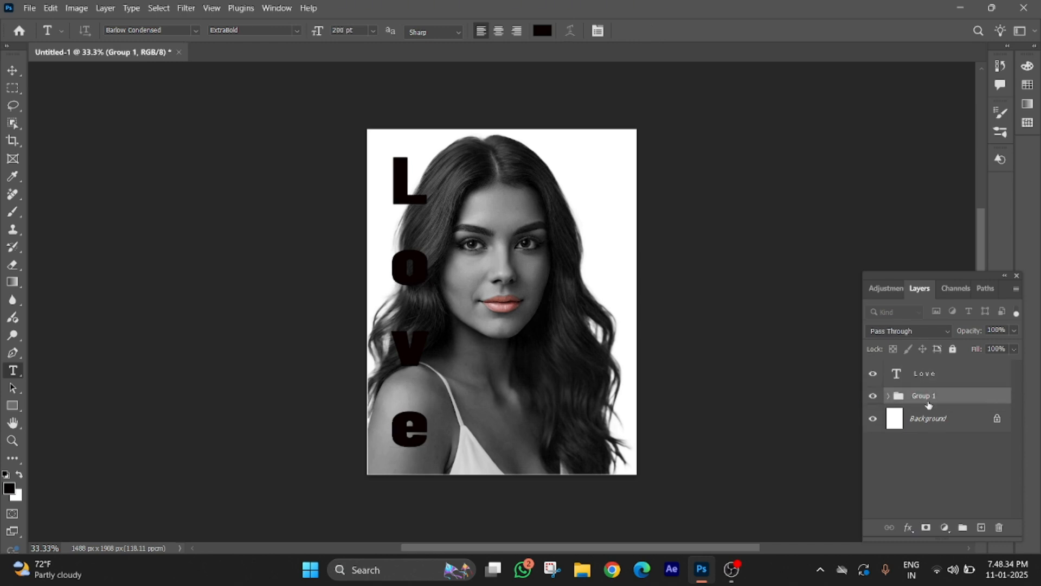
pyautogui.moveTo(928, 401); pyautogui.dragTo(916, 366)
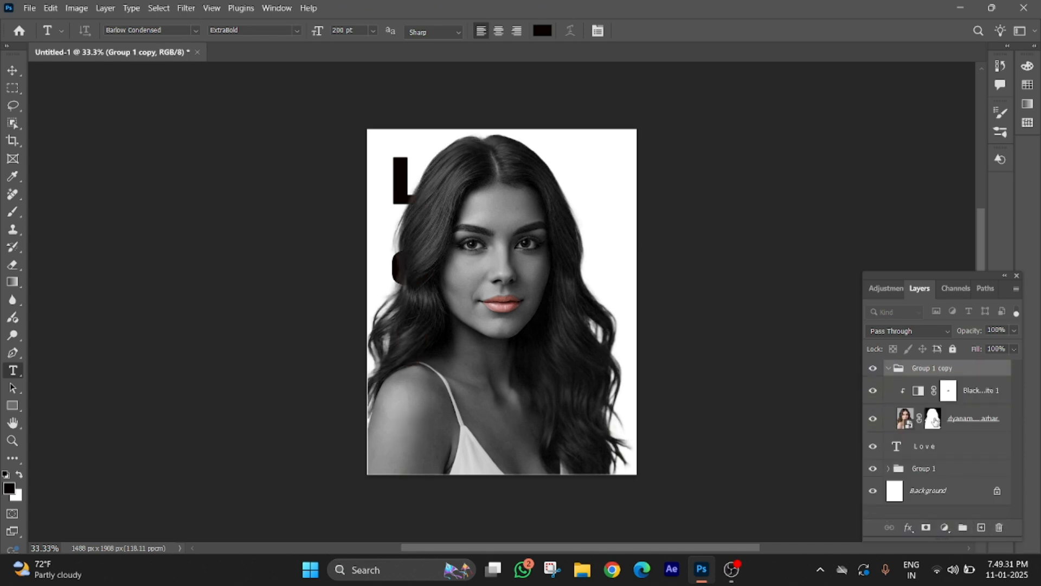
pyautogui.moveTo(933, 418); pyautogui.dragTo(1004, 534)
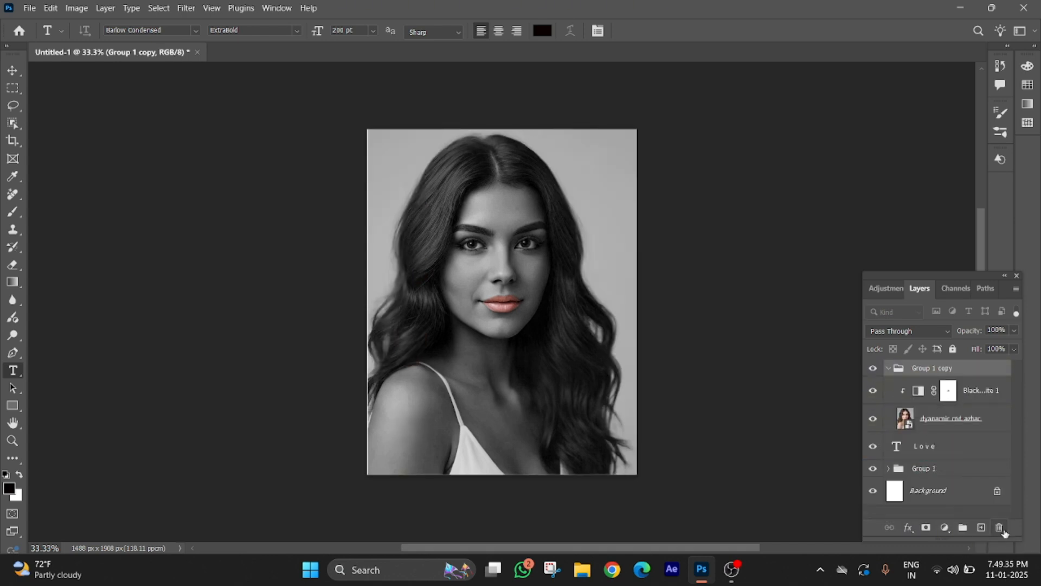
# Step: Merge the copied group into one layer and clip it to the Love text layer
pyautogui.click(888, 368)
pyautogui.rightClick(923, 374)
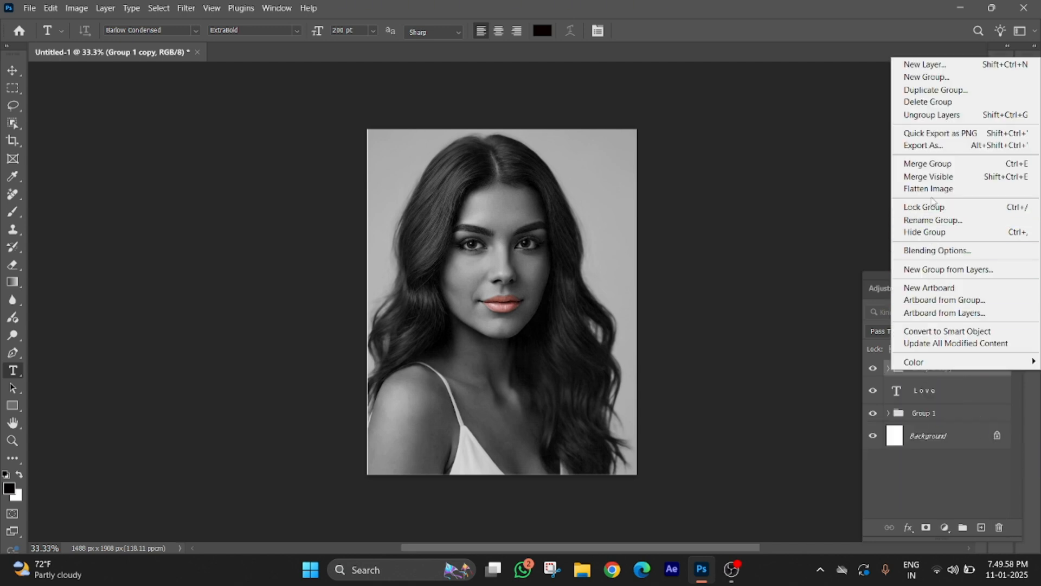
pyautogui.click(926, 163)
pyautogui.rightClick(923, 378)
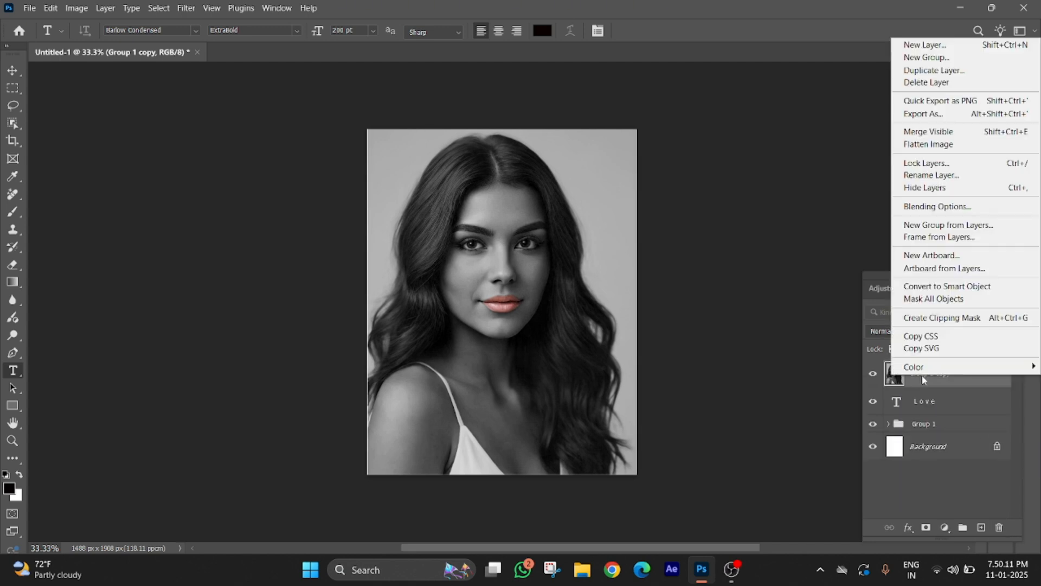
pyautogui.click(922, 318)
# Step: Add a 7 px inside stroke in off-white f8f6f6 to the Love text layer
pyautogui.click(917, 404)
pyautogui.click(909, 527)
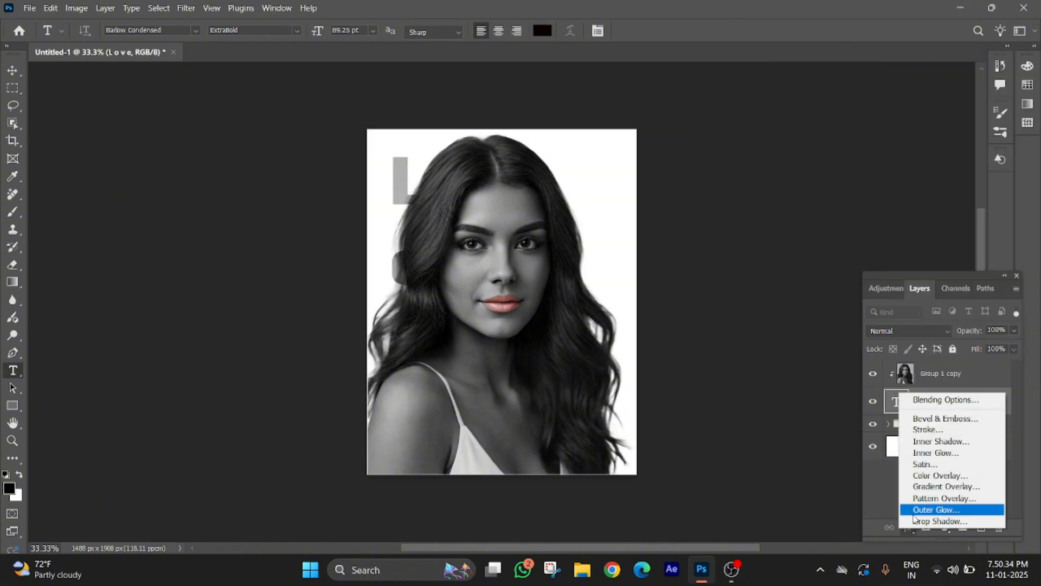
pyautogui.click(920, 434)
pyautogui.write('7')
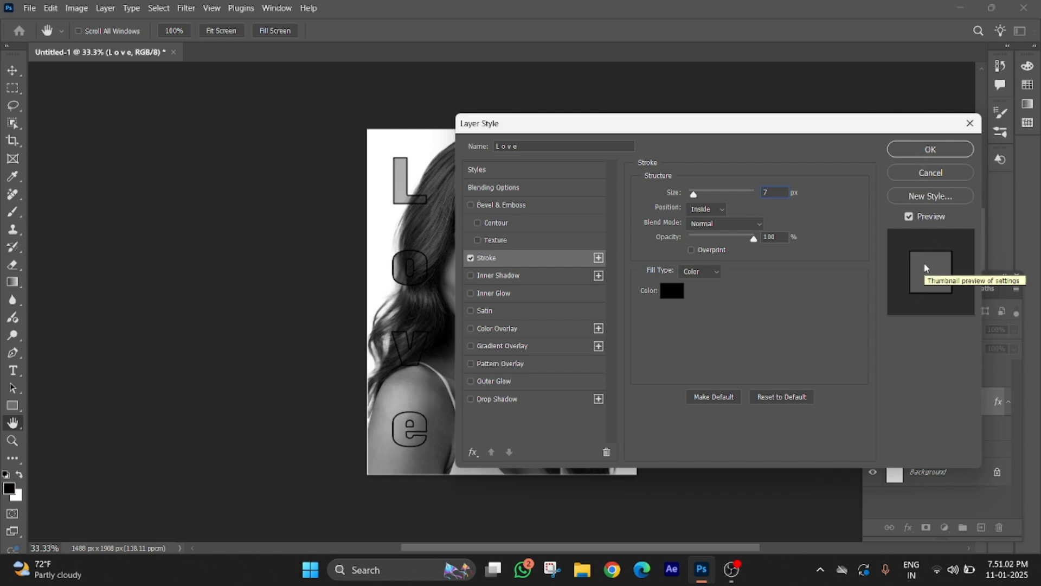
pyautogui.click(667, 293)
pyautogui.click(682, 242)
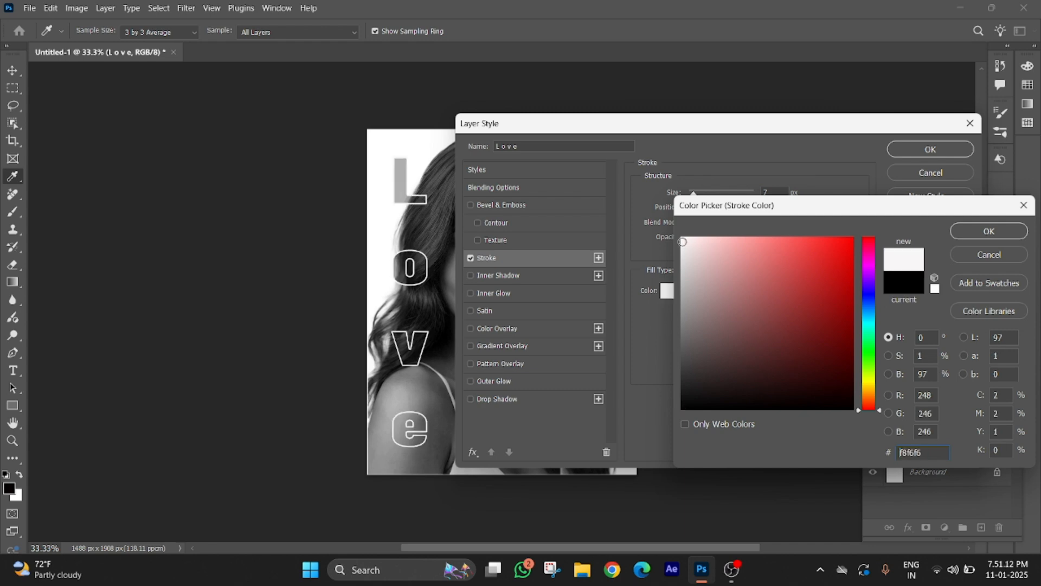
pyautogui.click(993, 231)
pyautogui.click(953, 148)
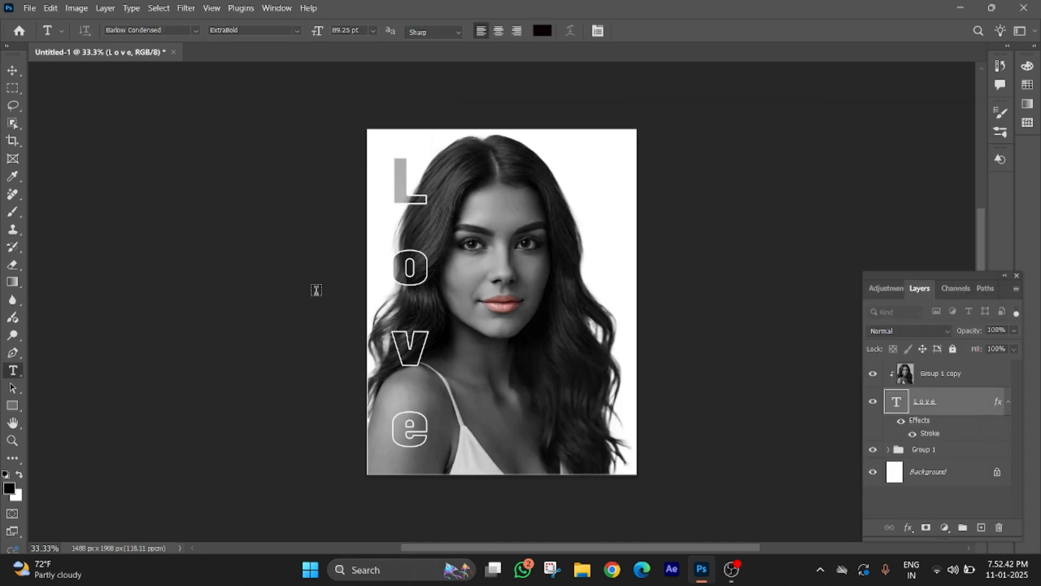
# Step: Move the Love lettering slightly sideways toward the face
pyautogui.click(12, 353)
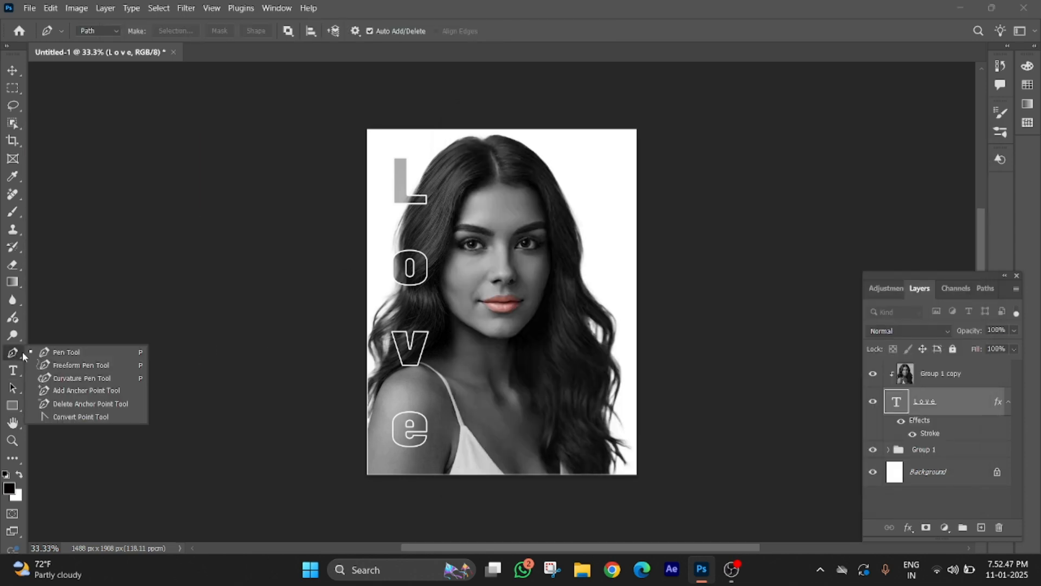
pyautogui.click(67, 366)
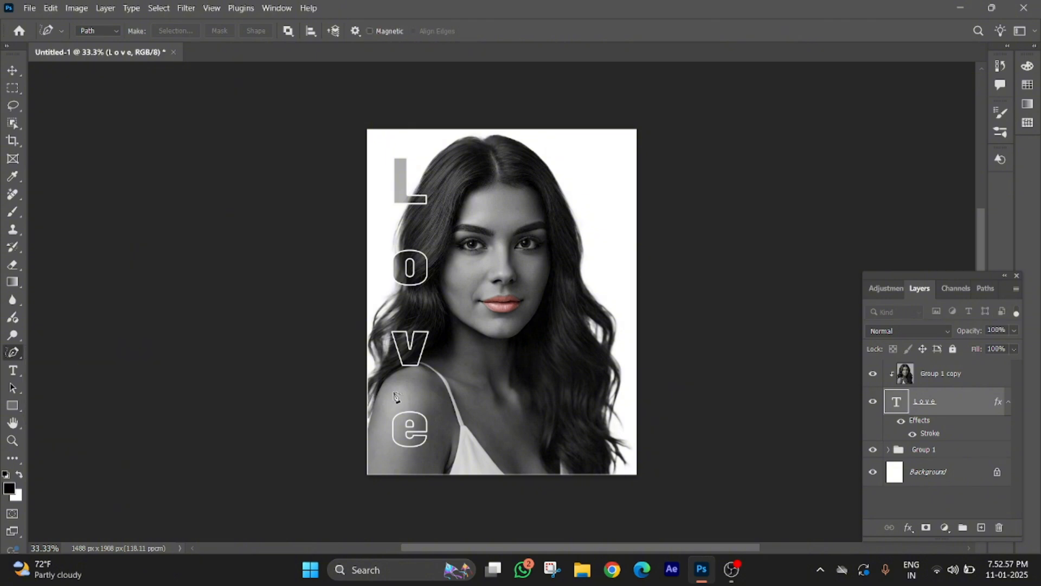
pyautogui.click(12, 70)
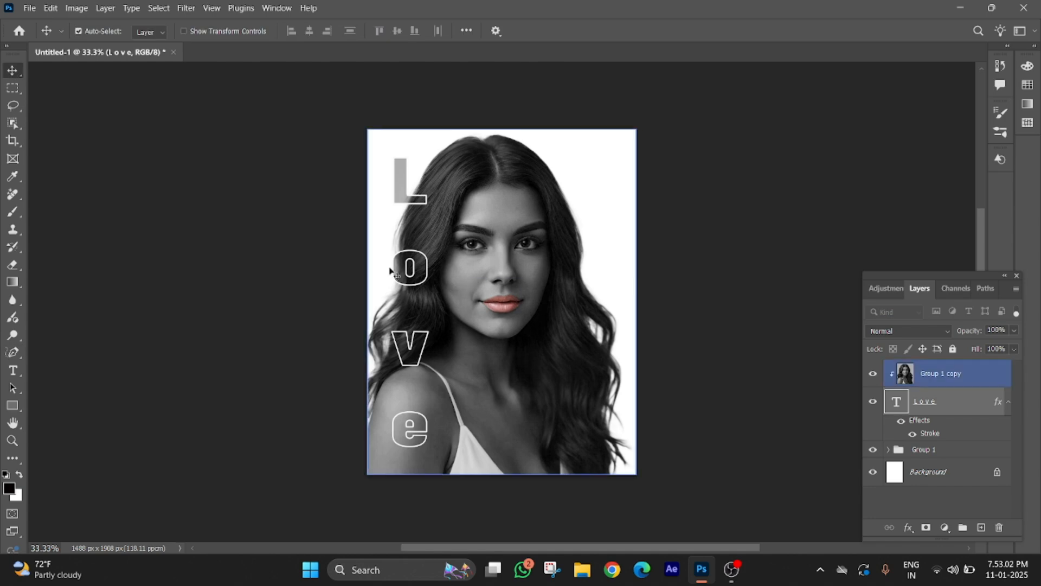
pyautogui.press('ctrl')
pyautogui.moveTo(404, 272); pyautogui.dragTo(416, 272)
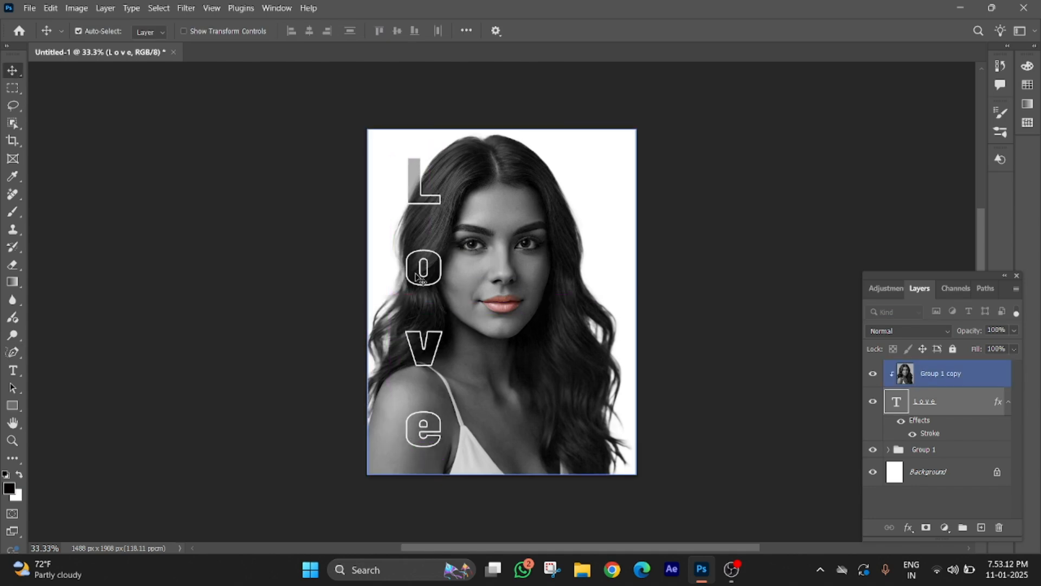
# Step: Draw a closed freeform path across the shoulder and chest and around the canvas bottom, and convert it to a selection
pyautogui.rightClick(13, 352)
pyautogui.click(61, 369)
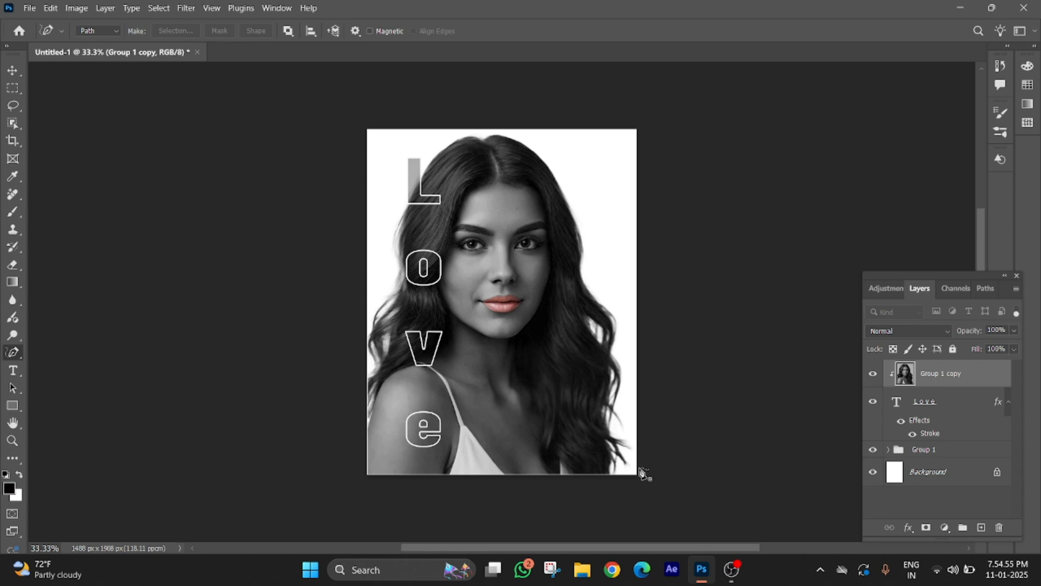
pyautogui.moveTo(642, 469)
pyautogui.mouseDown()
pyautogui.moveTo(601, 435)
pyautogui.moveTo(458, 434)
pyautogui.mouseUp()
pyautogui.moveTo(380, 388)
pyautogui.mouseDown()
pyautogui.moveTo(362, 465)
pyautogui.moveTo(406, 490)
pyautogui.moveTo(529, 493)
pyautogui.moveTo(635, 482)
pyautogui.mouseUp()
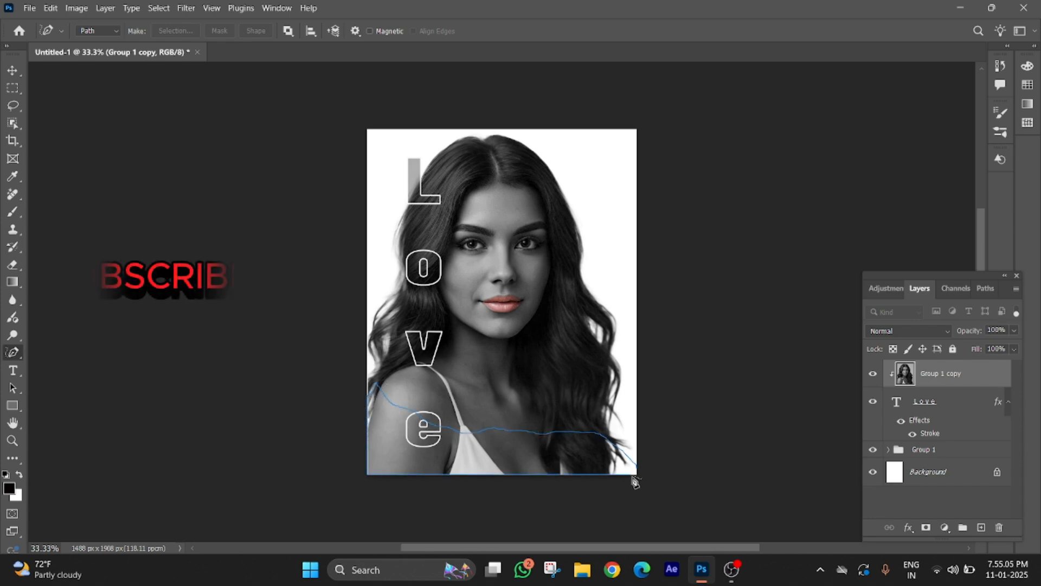
pyautogui.rightClick(393, 444)
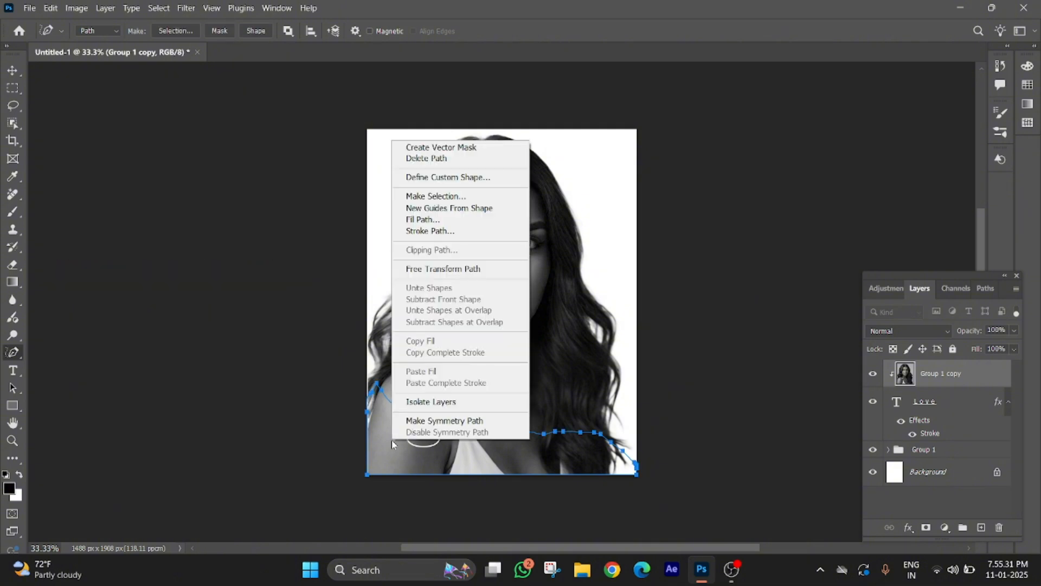
pyautogui.click(434, 196)
pyautogui.press('Return')
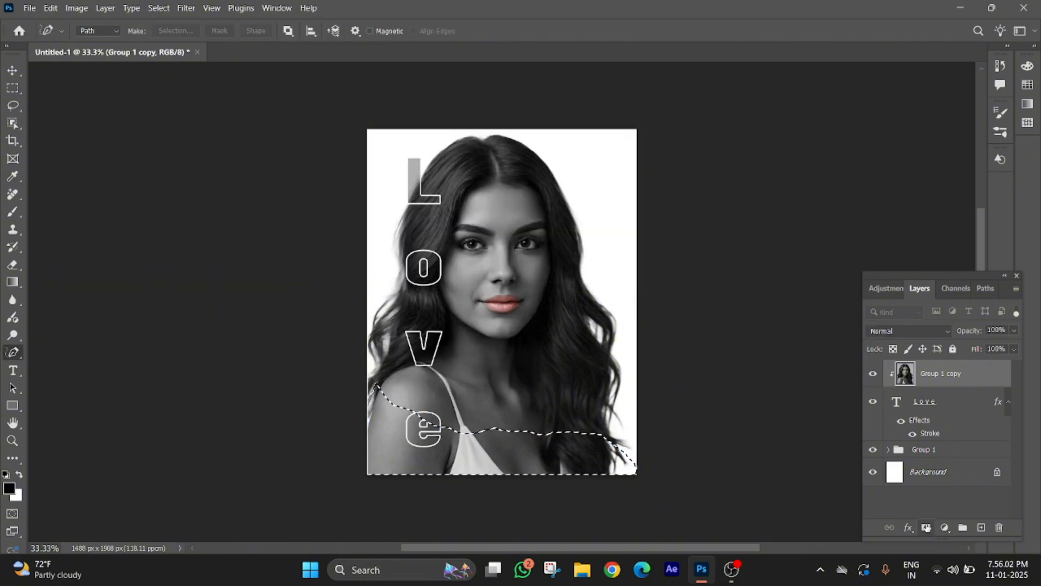
# Step: Add a layer mask to Group 1 from the selection and invert it to hide the lower part of the portrait
pyautogui.click(928, 450)
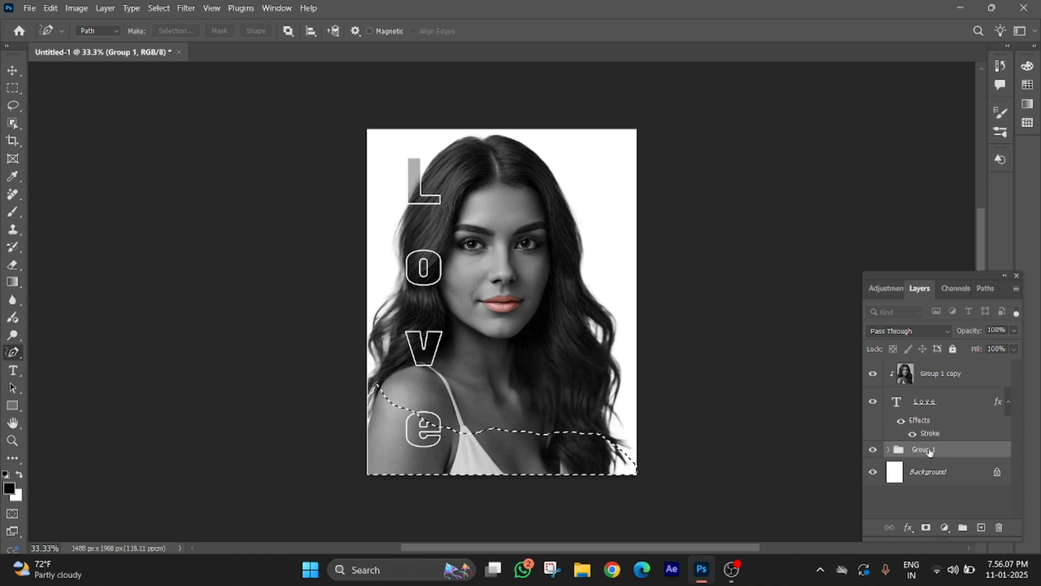
pyautogui.click(926, 527)
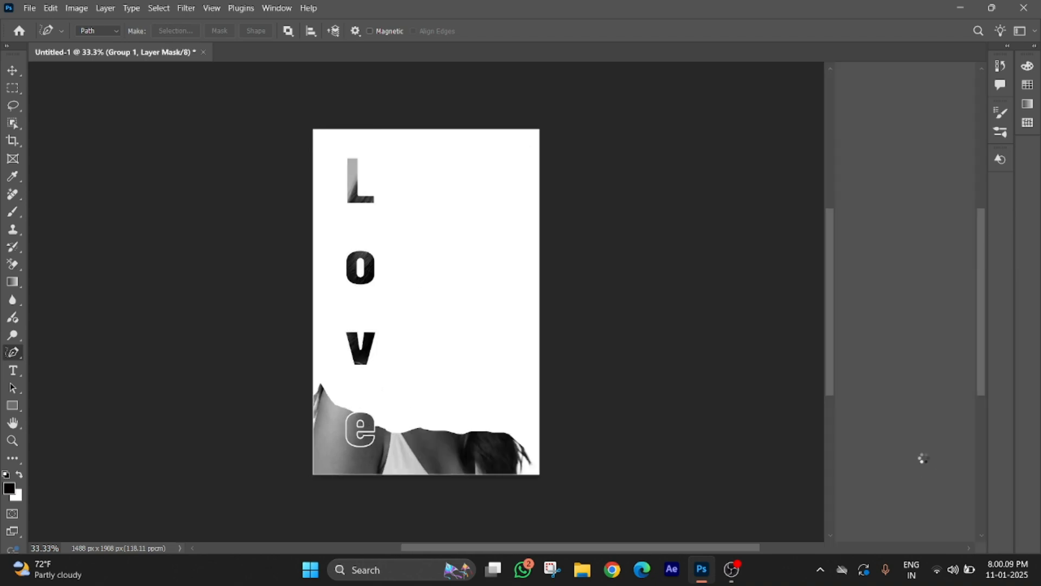
pyautogui.click(973, 409)
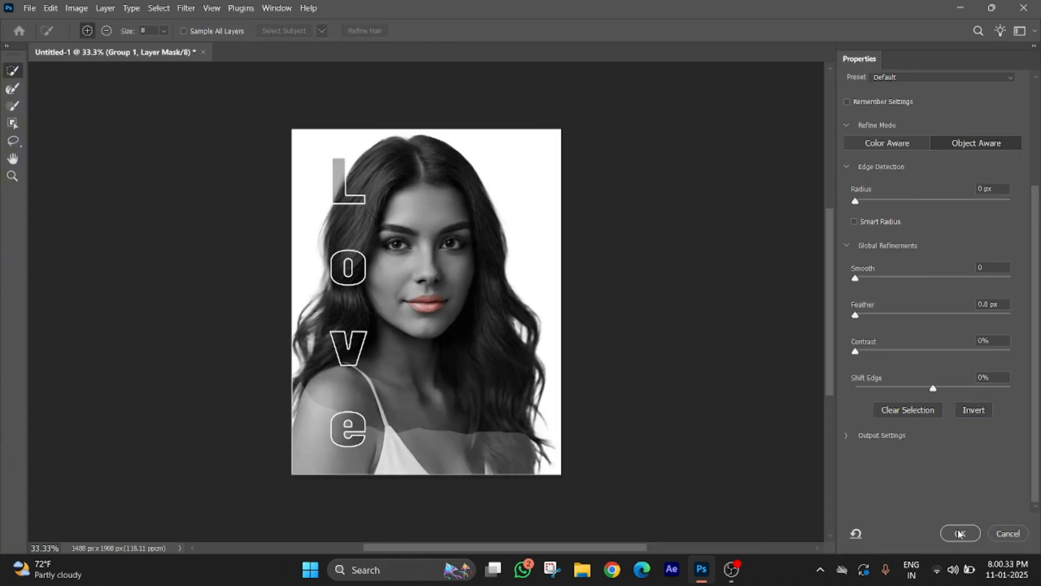
pyautogui.click(960, 534)
# Step: Rework Group 1's mask with the Eraser so the portrait's lower edge fades in a soft rounded curve
pyautogui.hotkey('ctrl', '+')
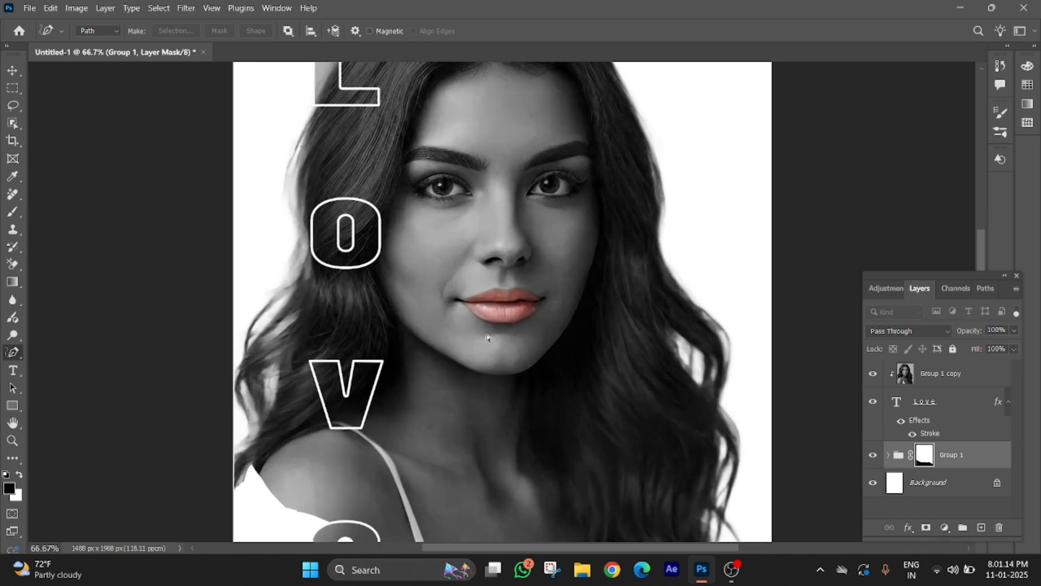
pyautogui.hotkey('ctrl', '-')
pyautogui.hotkey('ctrl', '-')
pyautogui.hotkey('ctrl', '-')
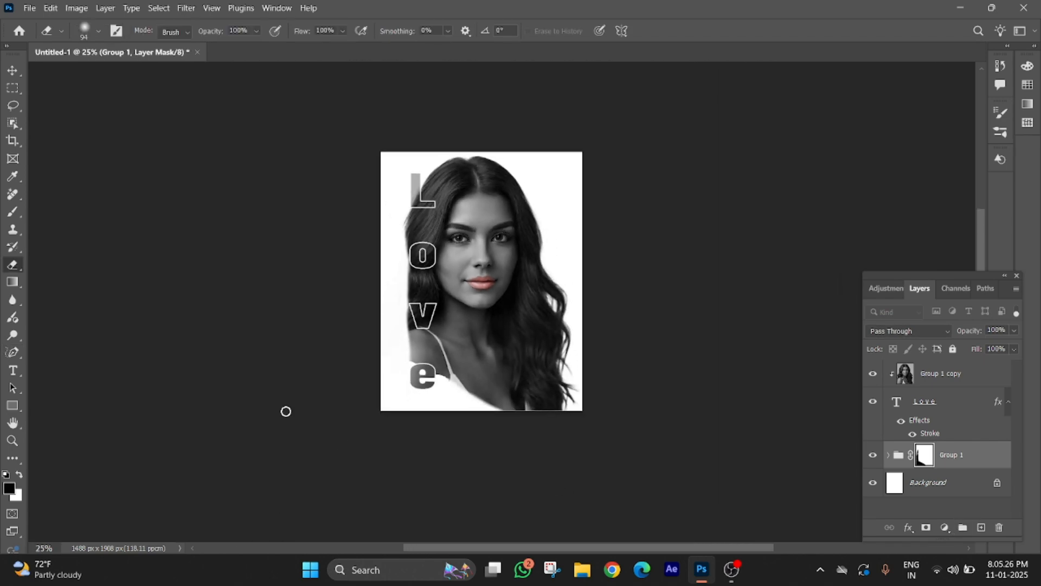
pyautogui.click(19, 475)
pyautogui.moveTo(569, 357)
pyautogui.mouseDown()
pyautogui.moveTo(541, 398)
pyautogui.moveTo(509, 413)
pyautogui.moveTo(458, 413)
pyautogui.mouseUp()
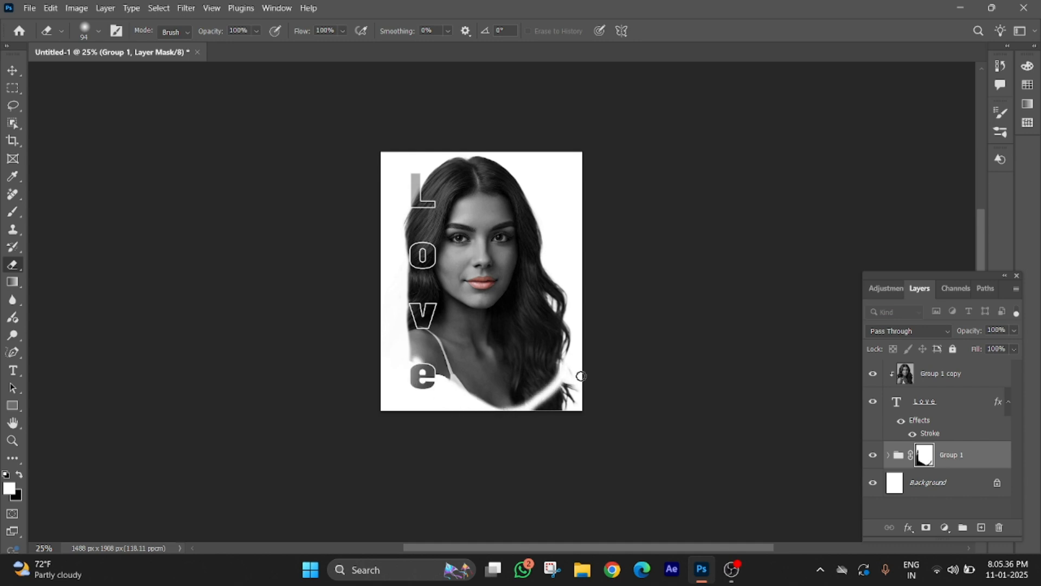
pyautogui.moveTo(581, 376)
pyautogui.mouseDown()
pyautogui.moveTo(550, 391)
pyautogui.moveTo(557, 402)
pyautogui.moveTo(570, 374)
pyautogui.moveTo(552, 412)
pyautogui.moveTo(524, 418)
pyautogui.moveTo(549, 396)
pyautogui.moveTo(467, 399)
pyautogui.moveTo(414, 362)
pyautogui.moveTo(491, 401)
pyautogui.moveTo(427, 373)
pyautogui.moveTo(451, 391)
pyautogui.moveTo(434, 389)
pyautogui.moveTo(479, 402)
pyautogui.moveTo(514, 402)
pyautogui.moveTo(557, 365)
pyautogui.mouseUp()
pyautogui.click(19, 475)
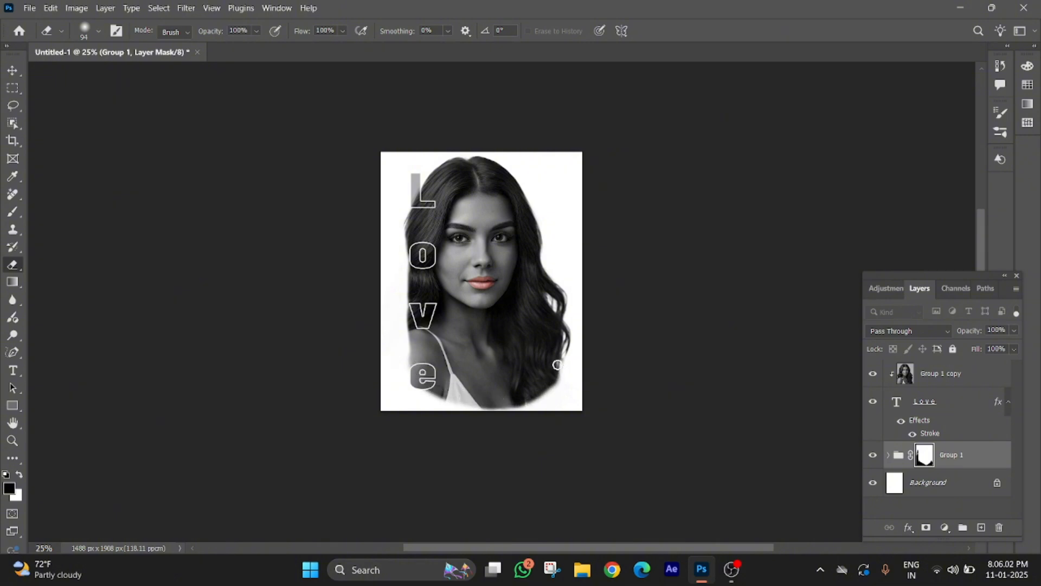
# Step: Erase the hair and shoulder edge beside the Love lettering on Group 1's mask, down to the rounded lower edge
pyautogui.click(19, 475)
pyautogui.hotkey('ctrl', '+')
pyautogui.hotkey('ctrl', '+')
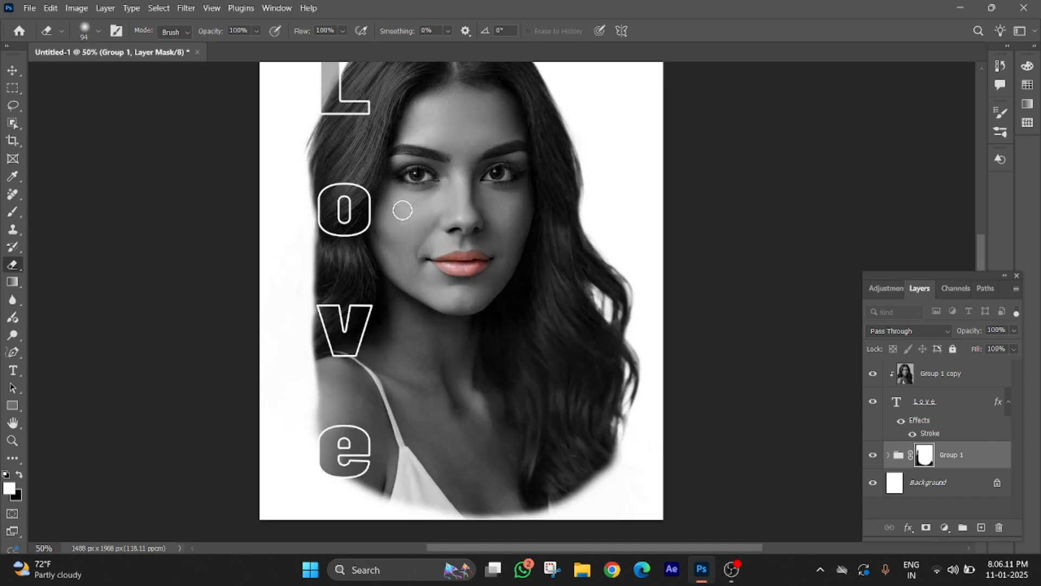
pyautogui.moveTo(304, 161)
pyautogui.mouseDown()
pyautogui.moveTo(306, 132)
pyautogui.moveTo(300, 185)
pyautogui.moveTo(309, 128)
pyautogui.moveTo(315, 421)
pyautogui.moveTo(329, 458)
pyautogui.moveTo(385, 498)
pyautogui.mouseUp()
pyautogui.hotkey('ctrl', '-')
pyautogui.hotkey('ctrl', '-')
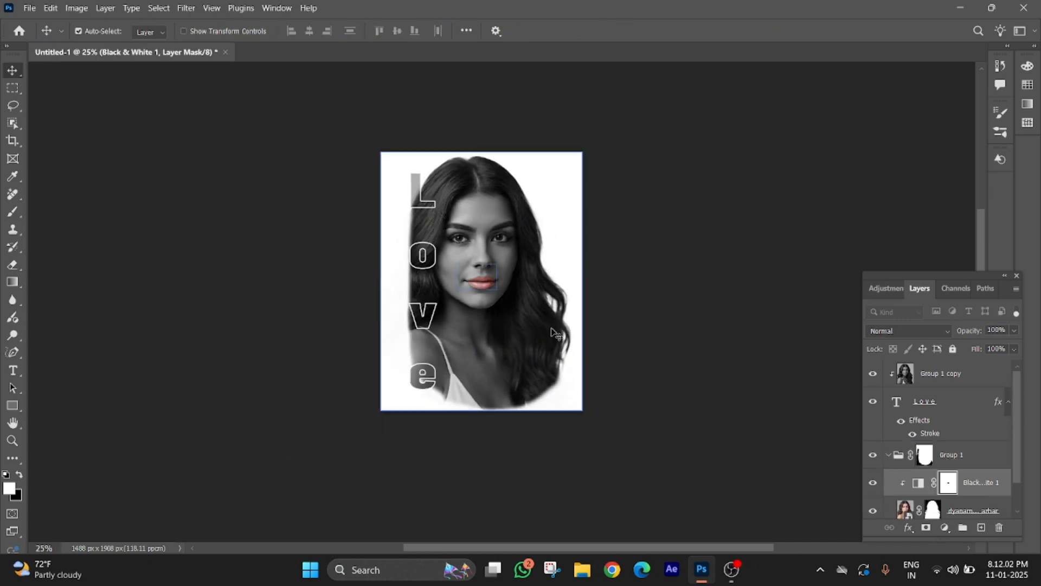
# Step: Examine the colored lips and the surrounding skin up close for uneven edges
pyautogui.hotkey('ctrl', '+')
pyautogui.hotkey('ctrl', '+')
pyautogui.hotkey('ctrl', '+')
pyautogui.hotkey('ctrl', '+')
pyautogui.hotkey('ctrl', '+')
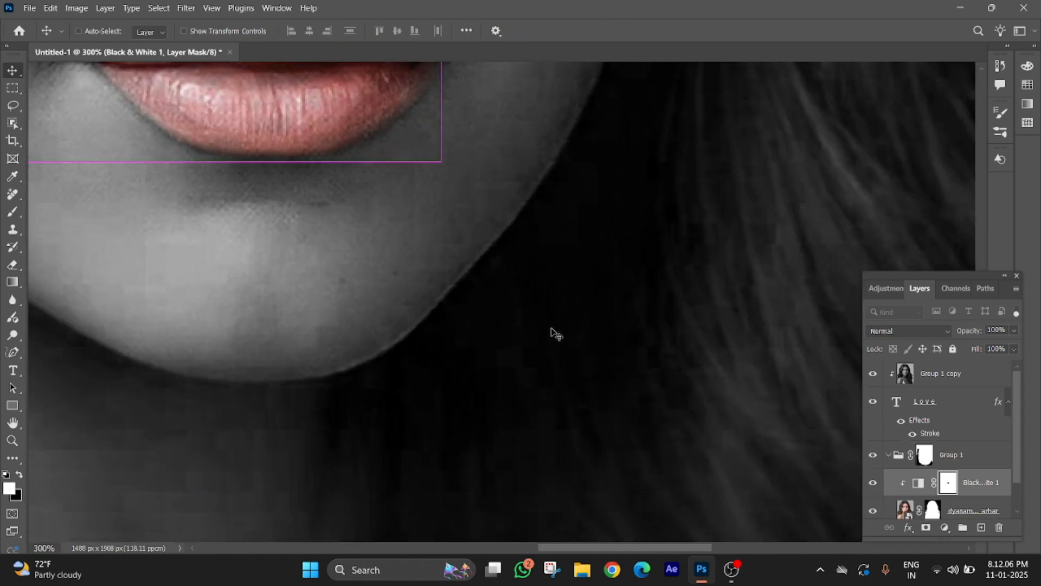
pyautogui.scroll(-3, 551, 328)
pyautogui.hscroll(-2, 551, 329)
pyautogui.scroll(3, 551, 328)
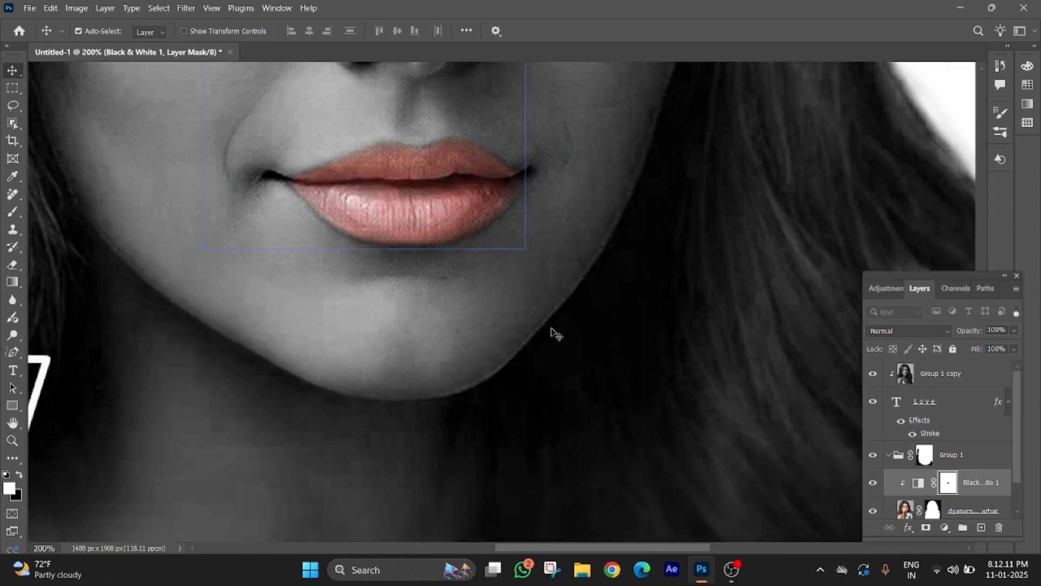
pyautogui.scroll(-3, 551, 329)
pyautogui.hscroll(-1, 551, 329)
pyautogui.scroll(5, 551, 329)
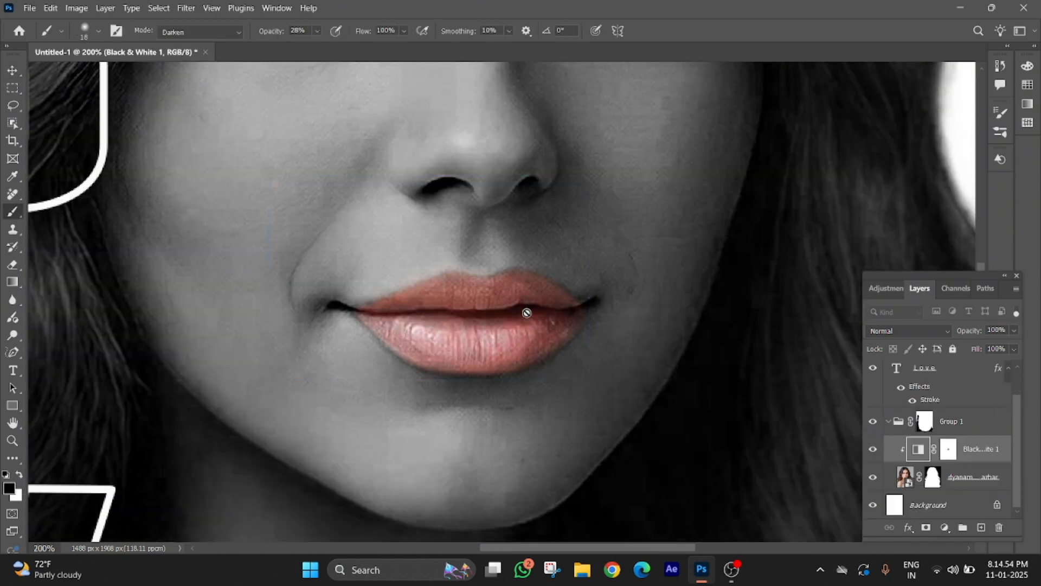
# Step: Set the Black & White 1 adjustment to Reds -12, Yellows 88, Greens 46, Cyans -4, Blues 13 and Magentas 58
pyautogui.doubleClick(919, 450)
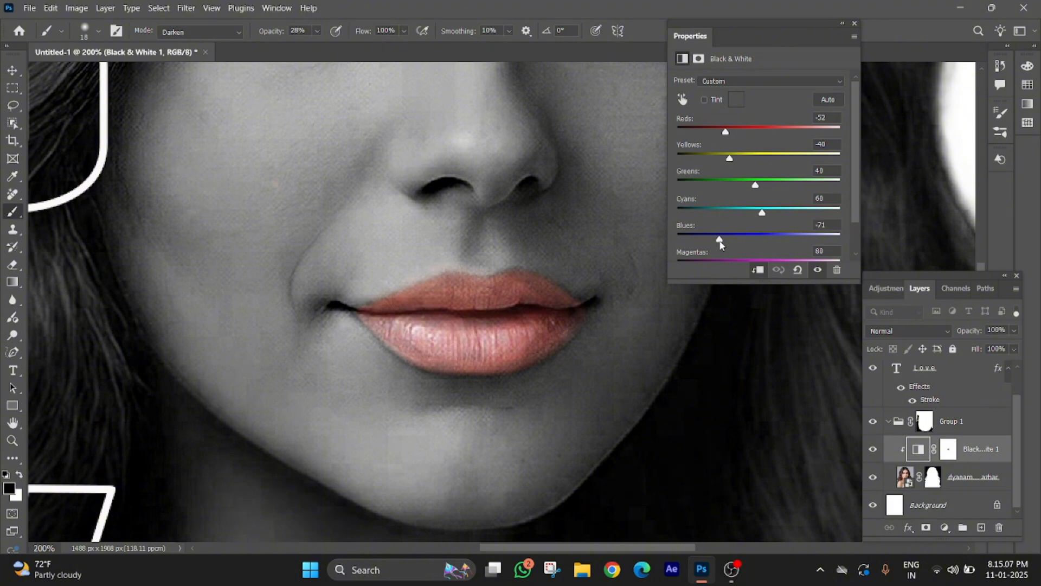
pyautogui.moveTo(720, 241); pyautogui.dragTo(738, 240)
pyautogui.moveTo(726, 132)
pyautogui.mouseDown()
pyautogui.moveTo(753, 140)
pyautogui.moveTo(732, 157)
pyautogui.moveTo(758, 157)
pyautogui.moveTo(744, 133)
pyautogui.moveTo(757, 159)
pyautogui.moveTo(728, 132)
pyautogui.moveTo(737, 132)
pyautogui.mouseUp()
pyautogui.scroll(-2, 524, 290)
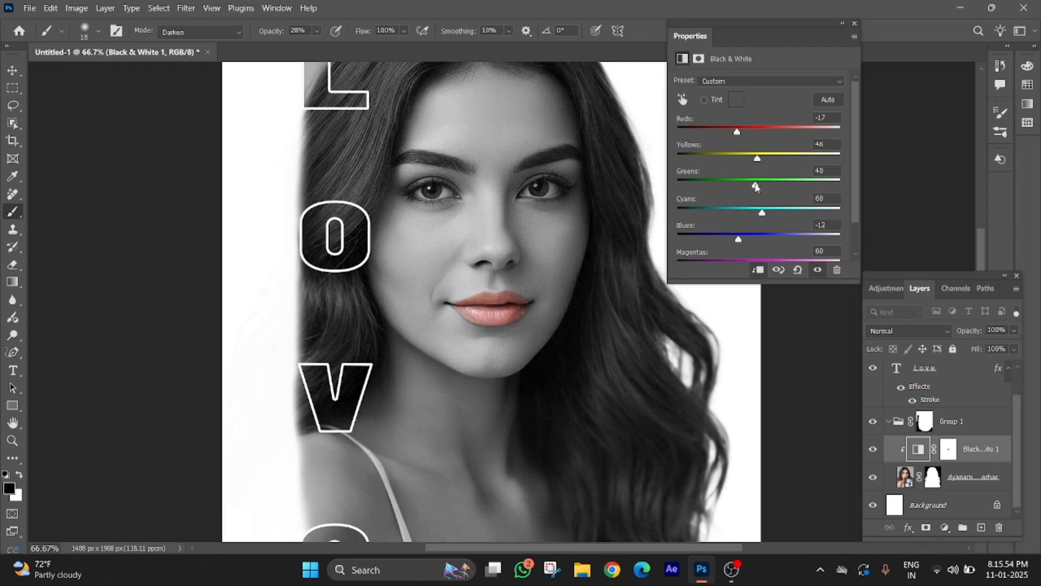
pyautogui.moveTo(788, 185); pyautogui.dragTo(738, 187)
pyautogui.scroll(-1, 822, 247)
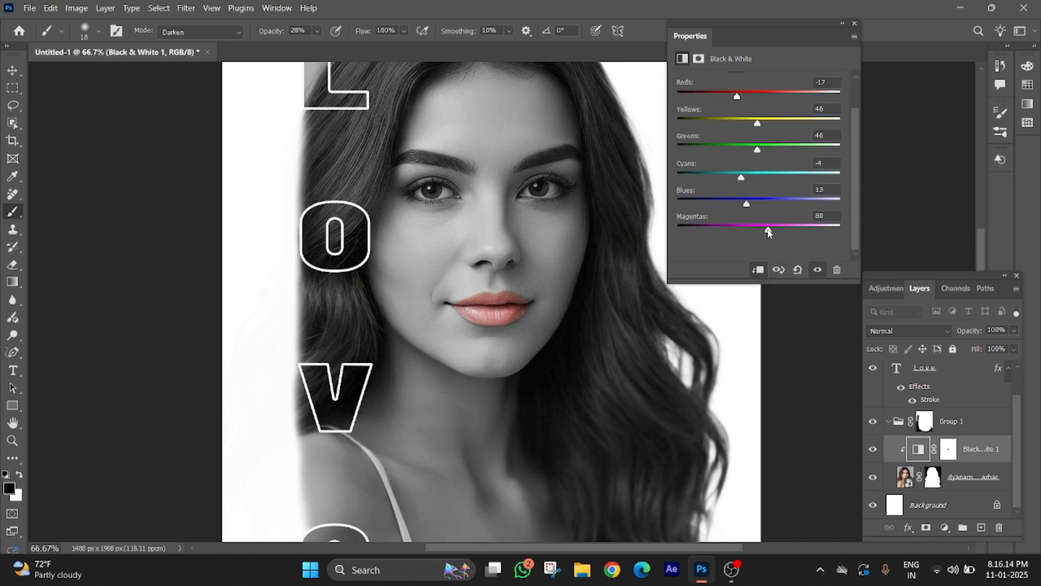
pyautogui.moveTo(768, 230); pyautogui.dragTo(722, 229)
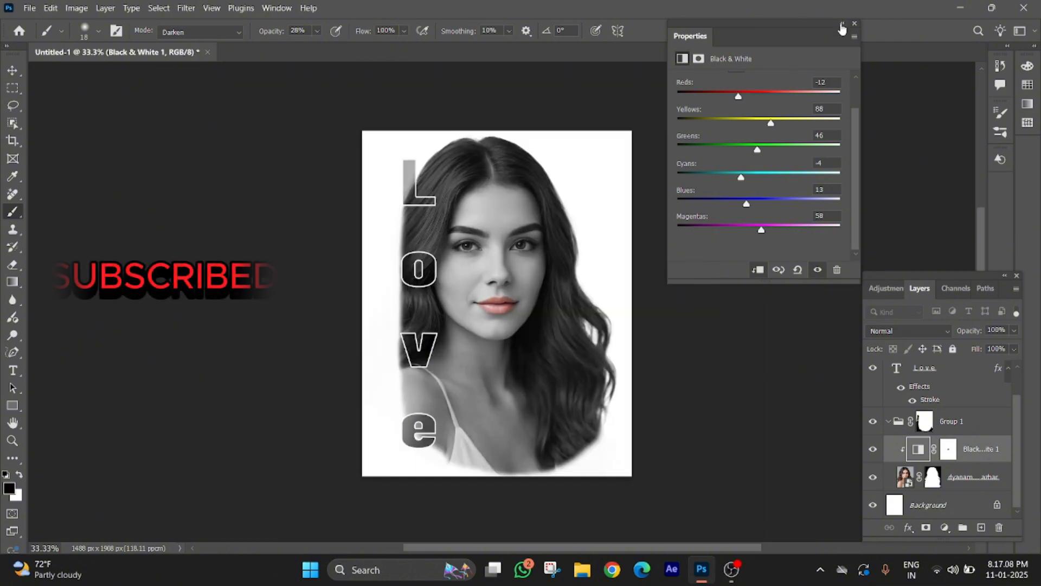
pyautogui.click(842, 23)
# Step: Restore the shoulder edge beside the "v" and "e" letters on Group 1's mask with the Eraser, undoing the excess strokes
pyautogui.click(18, 495)
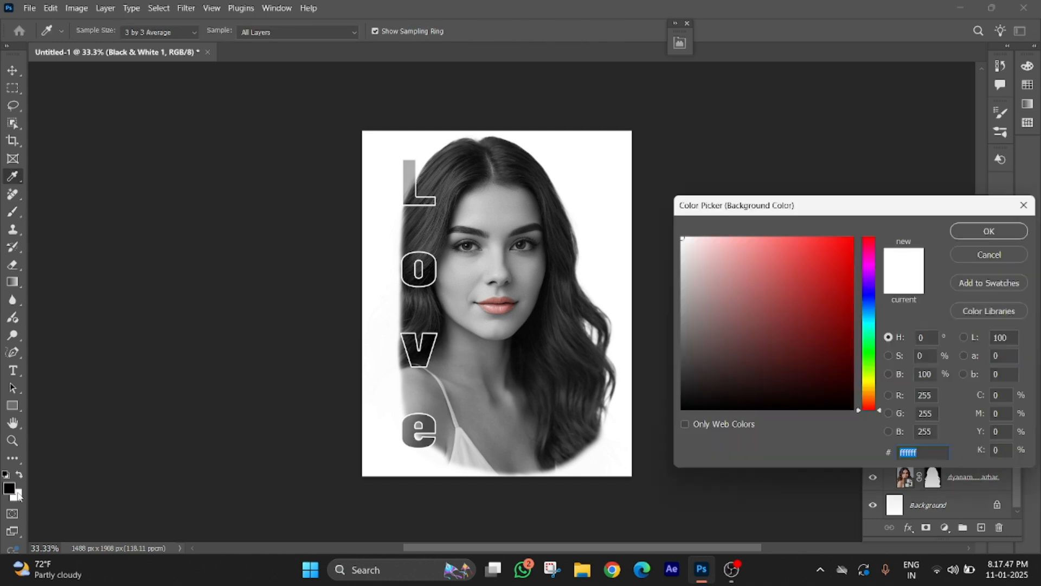
pyautogui.click(990, 254)
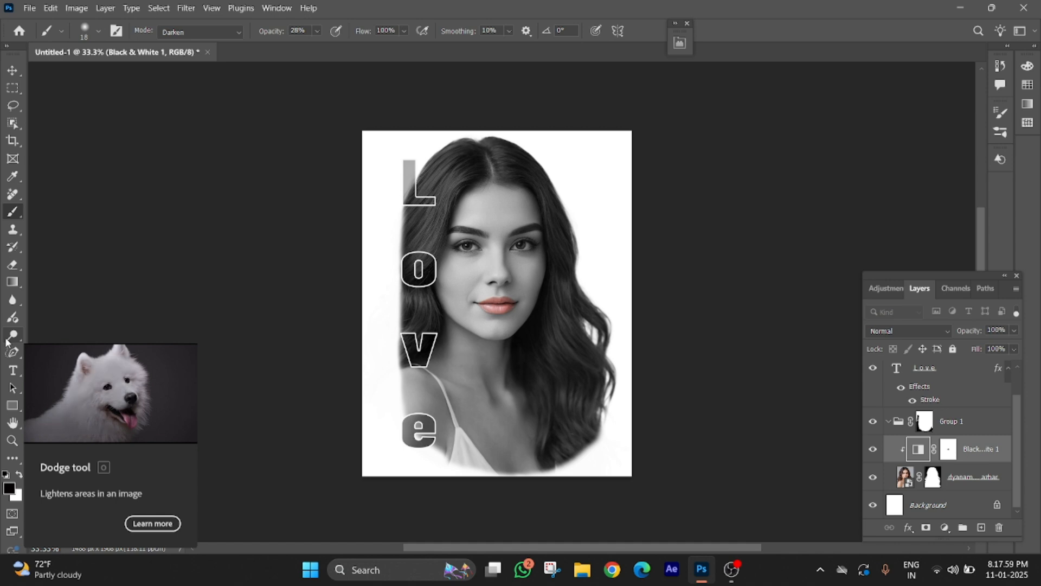
pyautogui.click(13, 265)
pyautogui.click(19, 474)
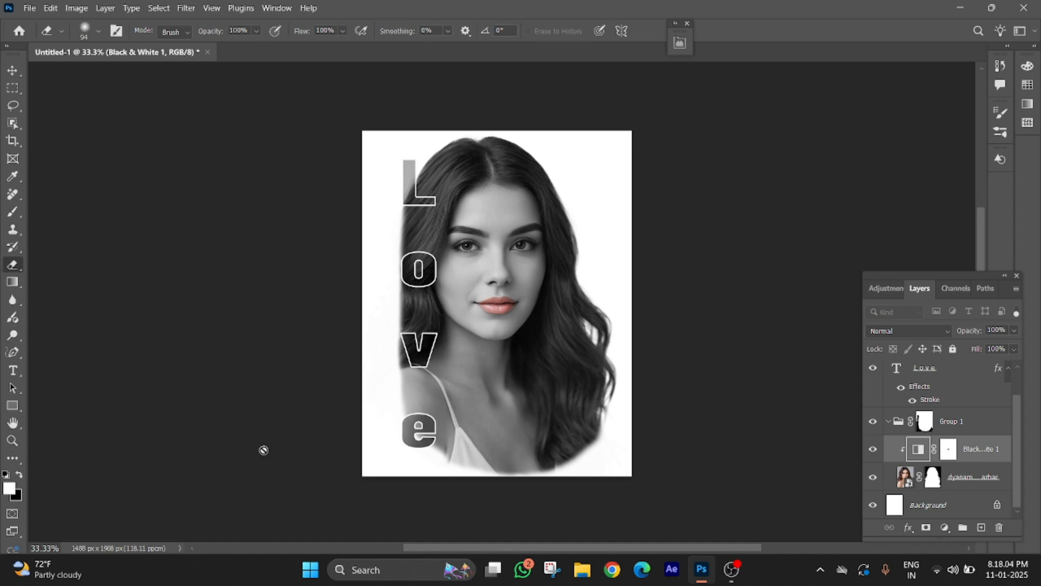
pyautogui.click(956, 428)
pyautogui.press('x')
pyautogui.moveTo(392, 379)
pyautogui.mouseDown()
pyautogui.moveTo(394, 406)
pyautogui.moveTo(392, 389)
pyautogui.moveTo(387, 403)
pyautogui.moveTo(422, 434)
pyautogui.moveTo(435, 372)
pyautogui.mouseUp()
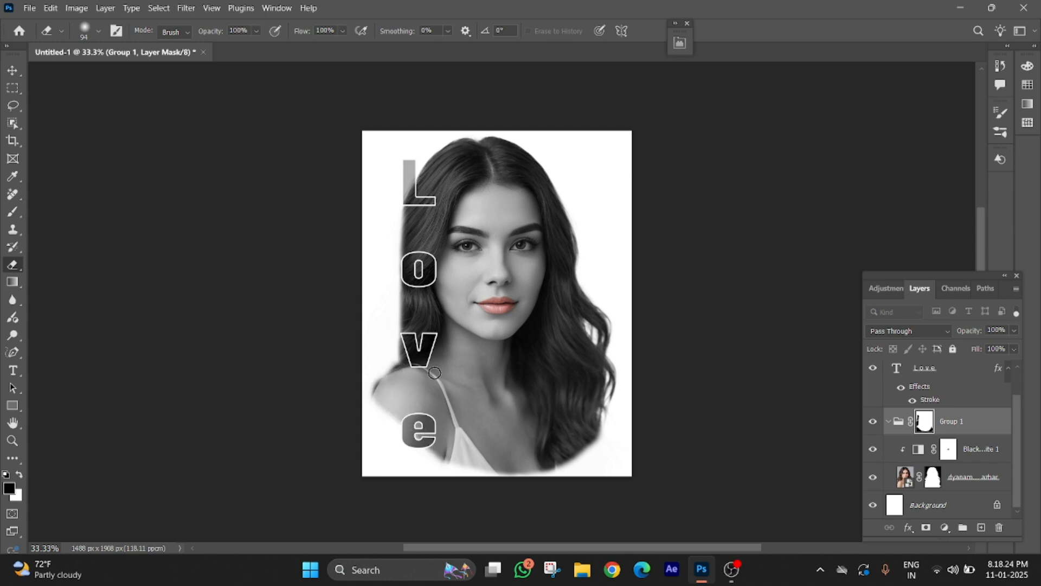
pyautogui.moveTo(414, 331)
pyautogui.mouseDown()
pyautogui.moveTo(378, 388)
pyautogui.moveTo(416, 336)
pyautogui.moveTo(399, 340)
pyautogui.moveTo(386, 371)
pyautogui.moveTo(434, 347)
pyautogui.moveTo(406, 366)
pyautogui.moveTo(411, 414)
pyautogui.moveTo(404, 353)
pyautogui.moveTo(401, 402)
pyautogui.moveTo(449, 456)
pyautogui.moveTo(506, 474)
pyautogui.moveTo(545, 465)
pyautogui.moveTo(467, 466)
pyautogui.moveTo(404, 411)
pyautogui.moveTo(410, 302)
pyautogui.moveTo(435, 321)
pyautogui.mouseUp()
pyautogui.hotkey('ctrl', 'z')
pyautogui.hotkey('ctrl', 'z')
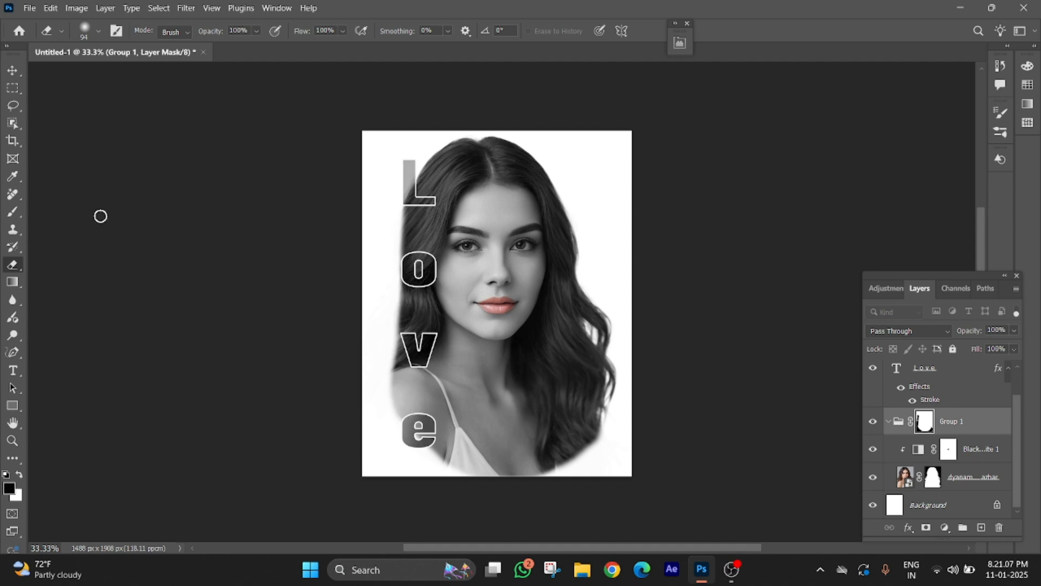
# Step: Quick-export the poster to the Desktop as a PNG named "final result"
pyautogui.click(30, 8)
pyautogui.moveTo(163, 210)
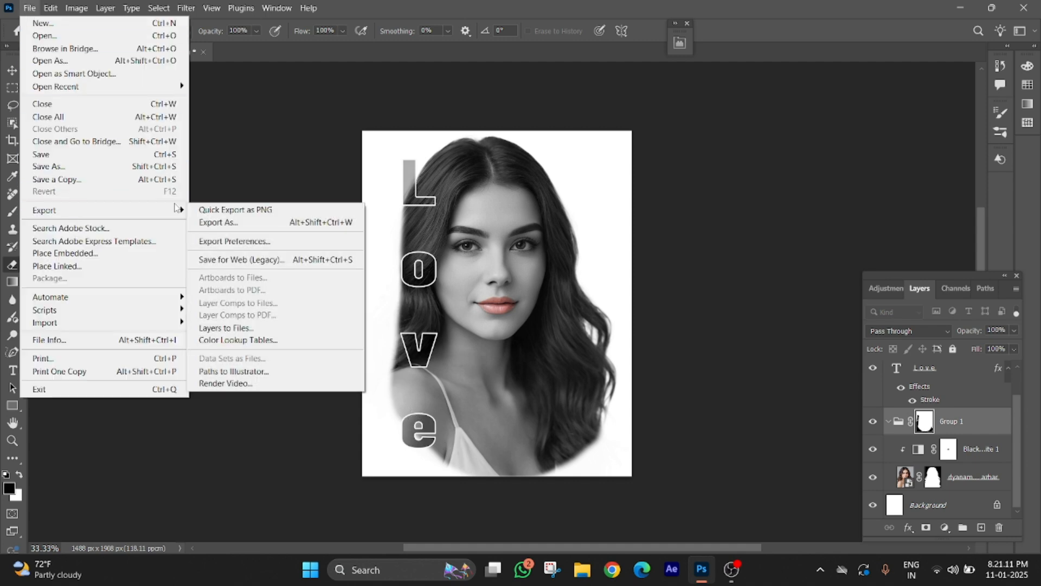
pyautogui.click(216, 211)
pyautogui.click(137, 224)
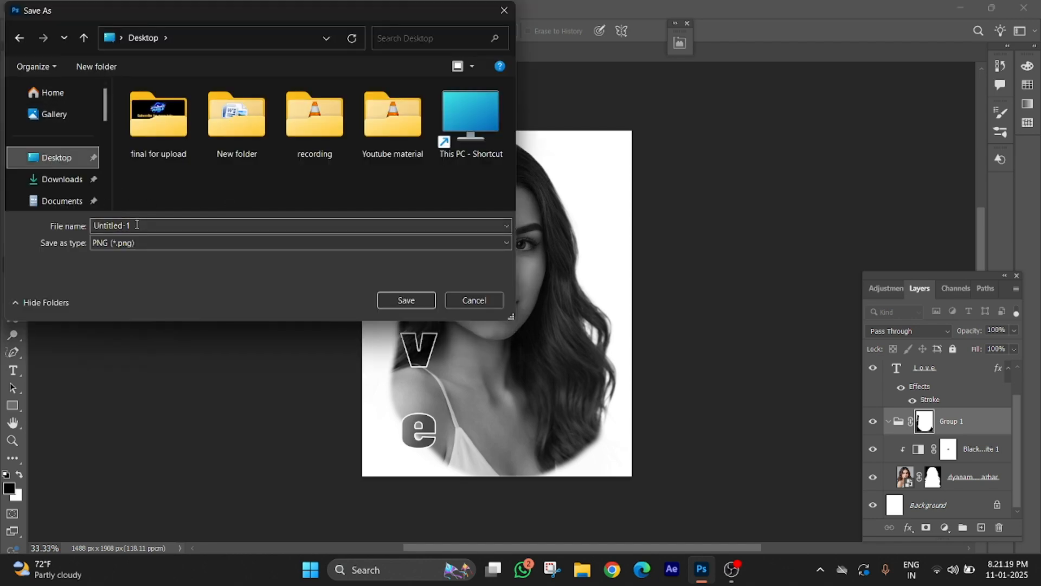
pyautogui.hotkey('ctrl', 'a')
pyautogui.write('final result')
pyautogui.press('Return')
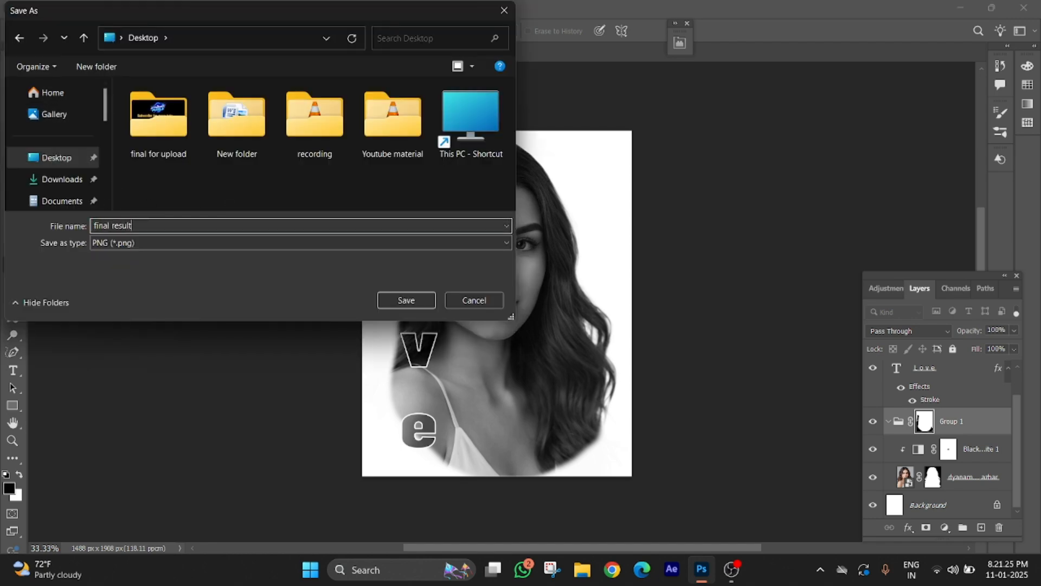